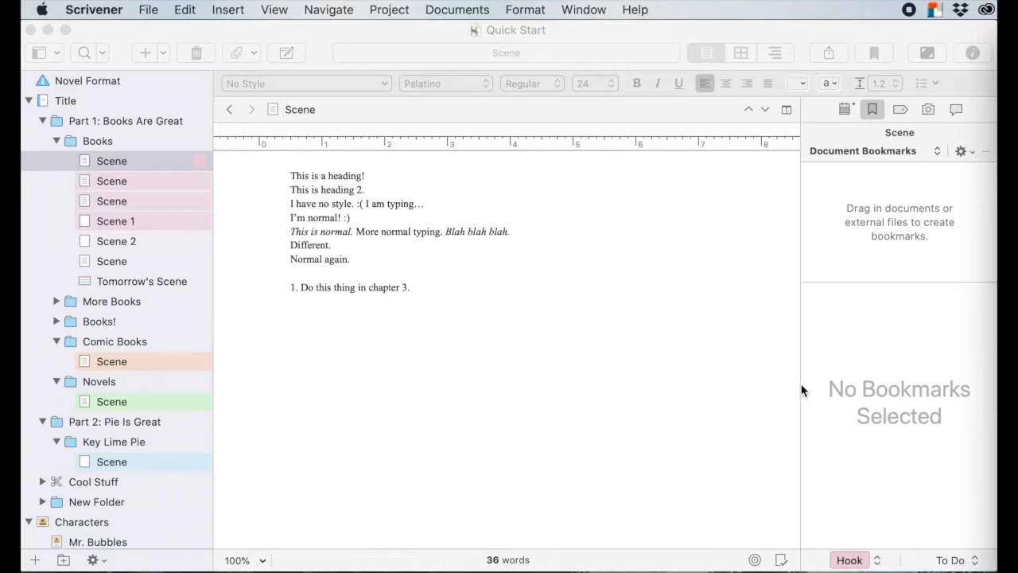
Select the first Scene under Books and toggle the inspector off and on to show its empty bookmarks
scroll(127, 199, down, 5)
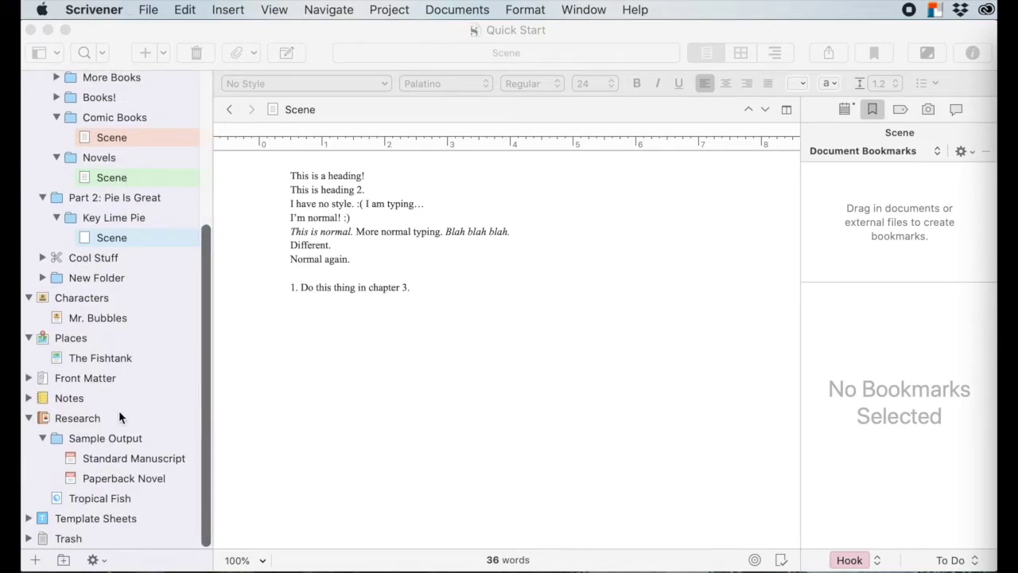
scroll(102, 458, up, 5)
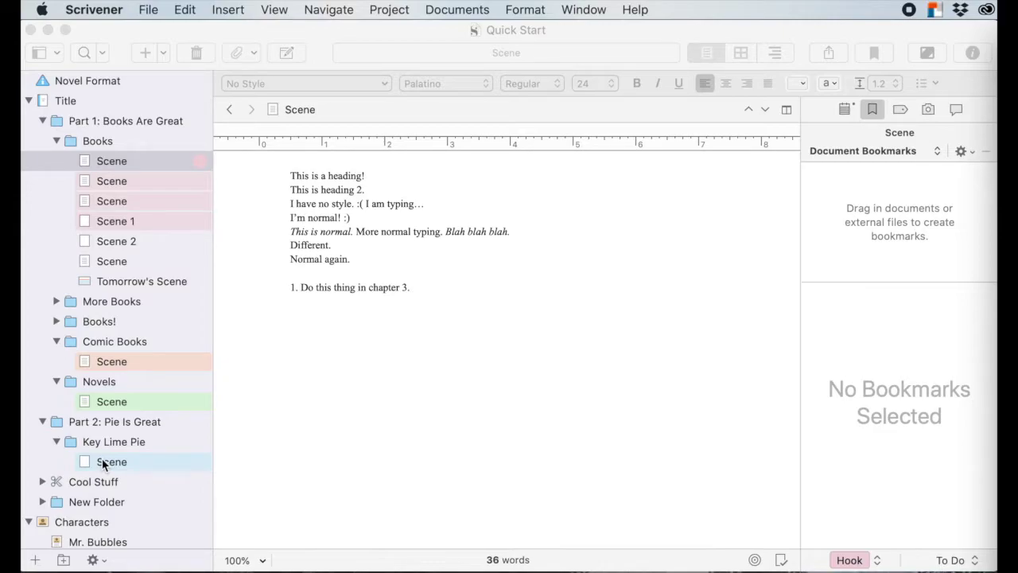
click(112, 160)
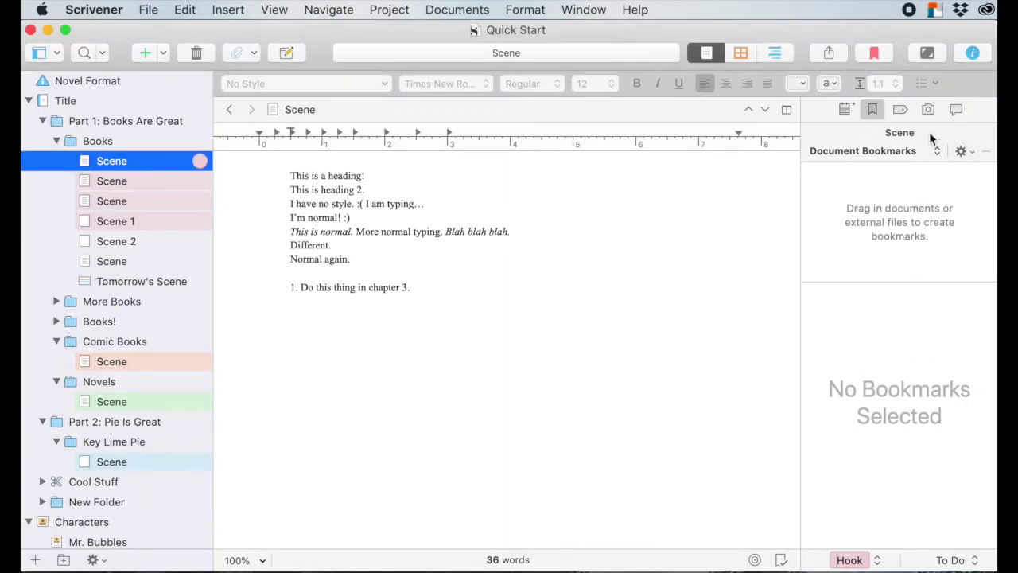
click(974, 62)
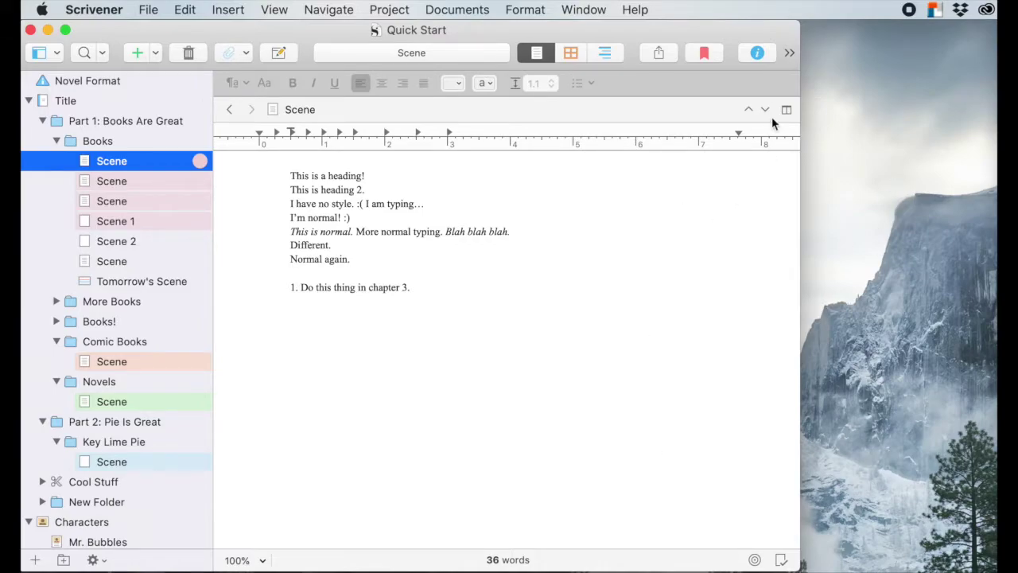
click(757, 53)
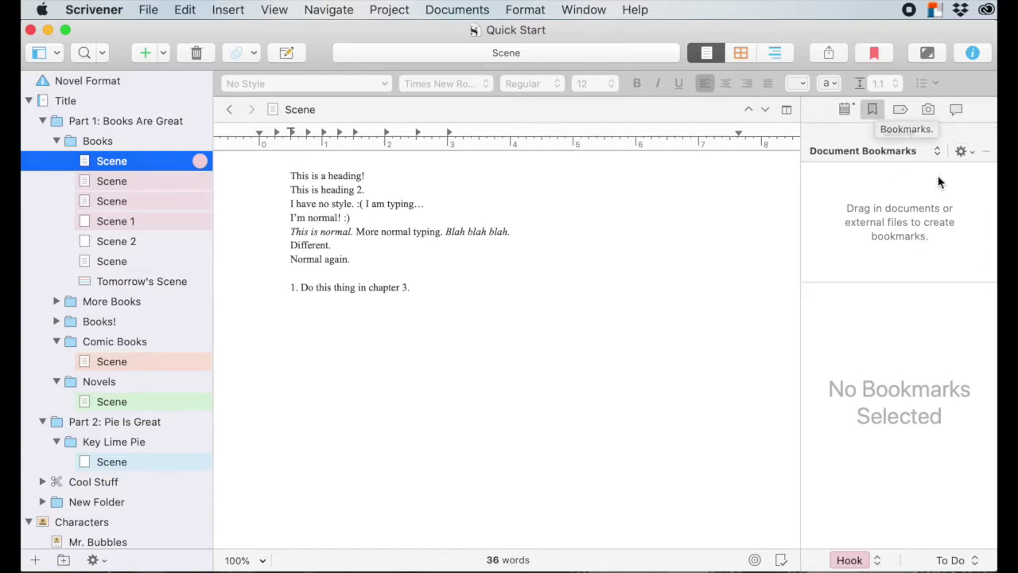
Check the bookmark view choices and the add-bookmark gear menu, keeping Document Bookmarks
click(937, 152)
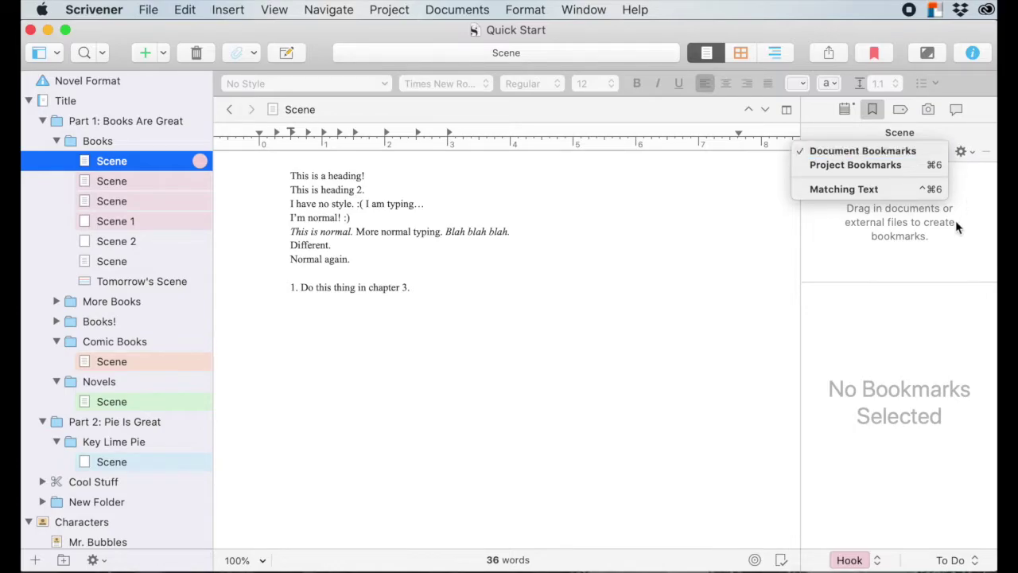
click(915, 242)
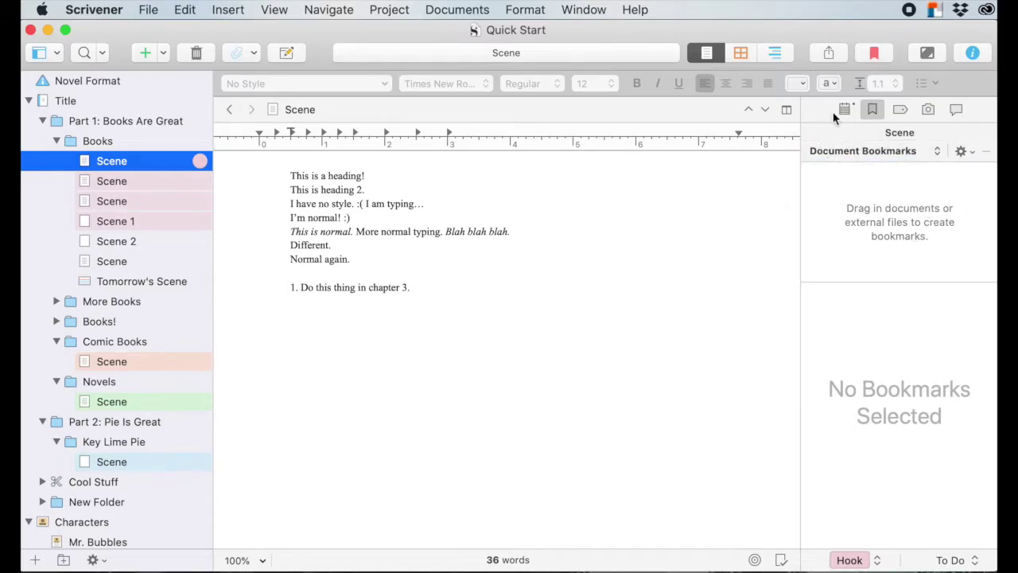
click(967, 151)
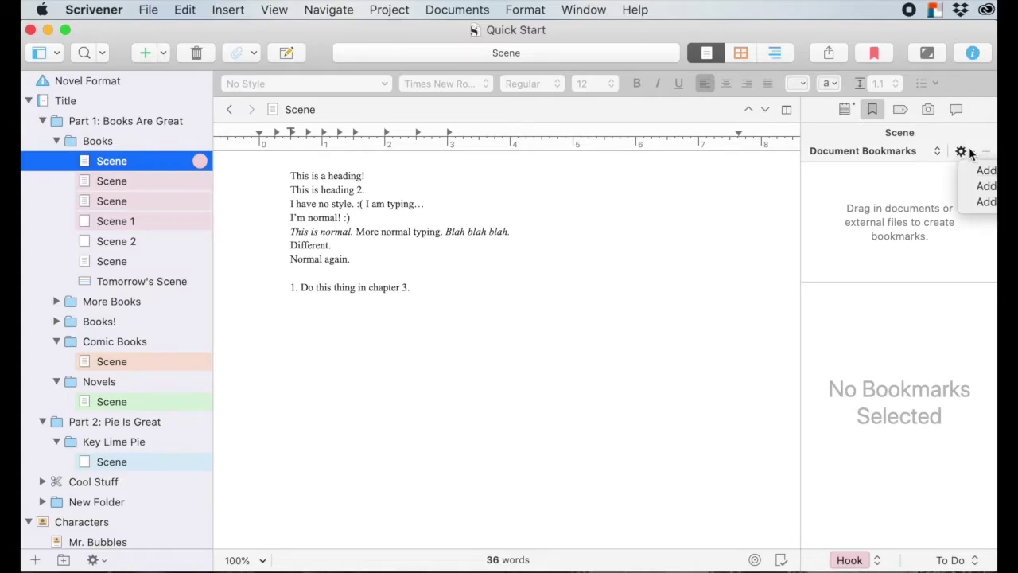
click(969, 153)
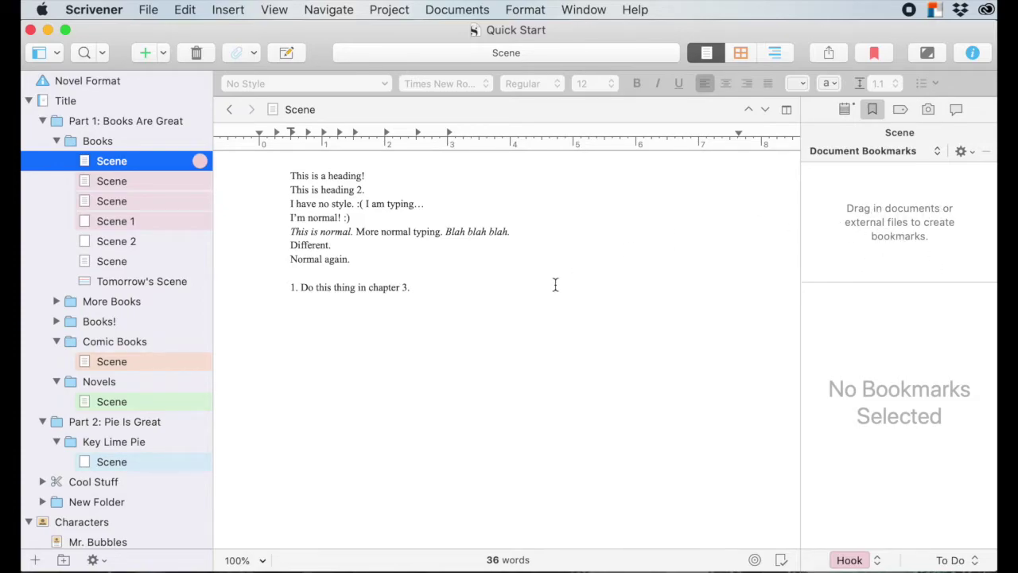
Drag the project window to the left by its title bar
scroll(88, 299, down, 5)
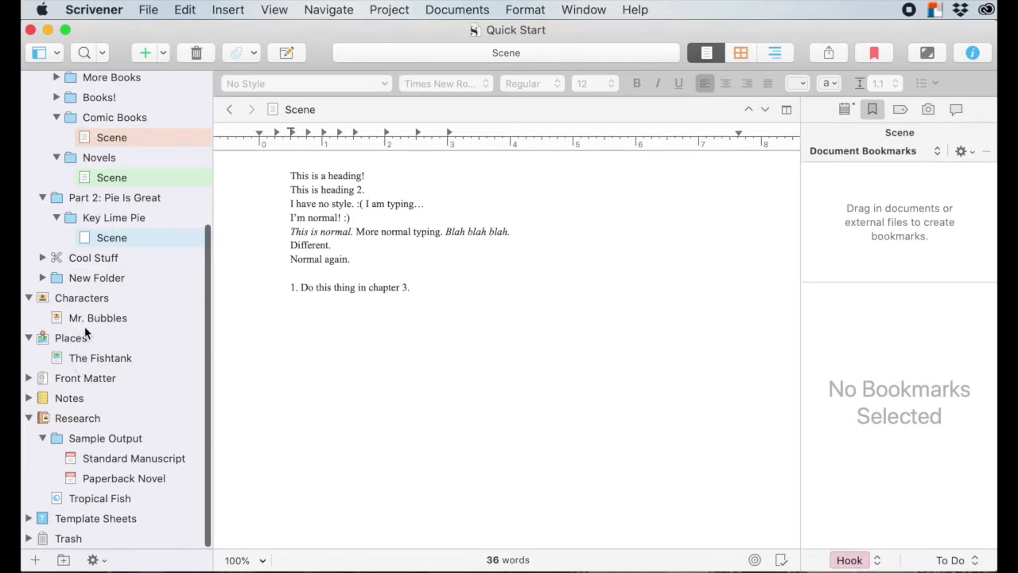
scroll(95, 319, up, 10)
drag(900, 34, 659, 7)
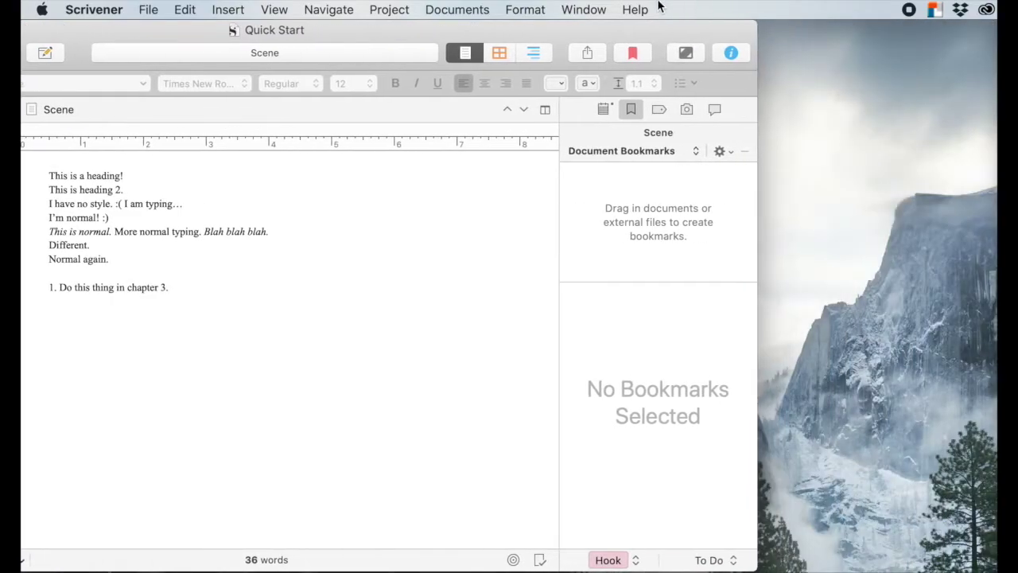
Shift the window further left and add Characters > Mr. Bubbles as an internal bookmark
click(696, 152)
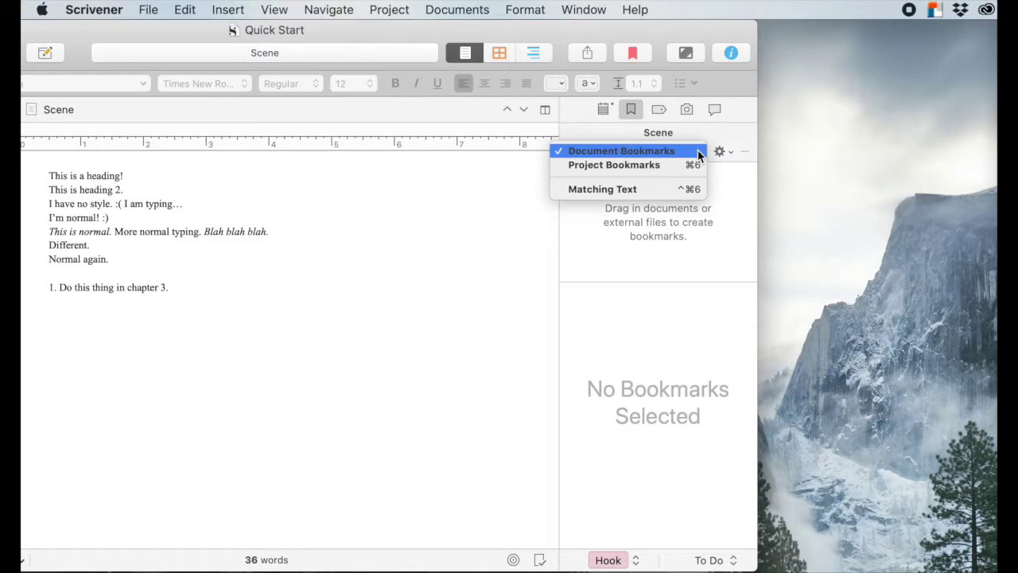
click(728, 151)
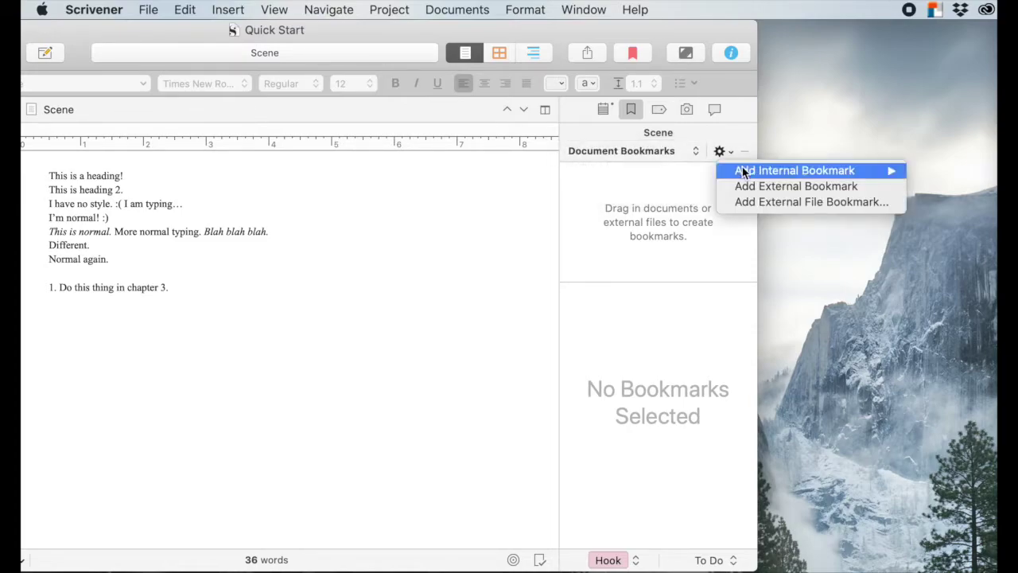
mouse_move(796, 170)
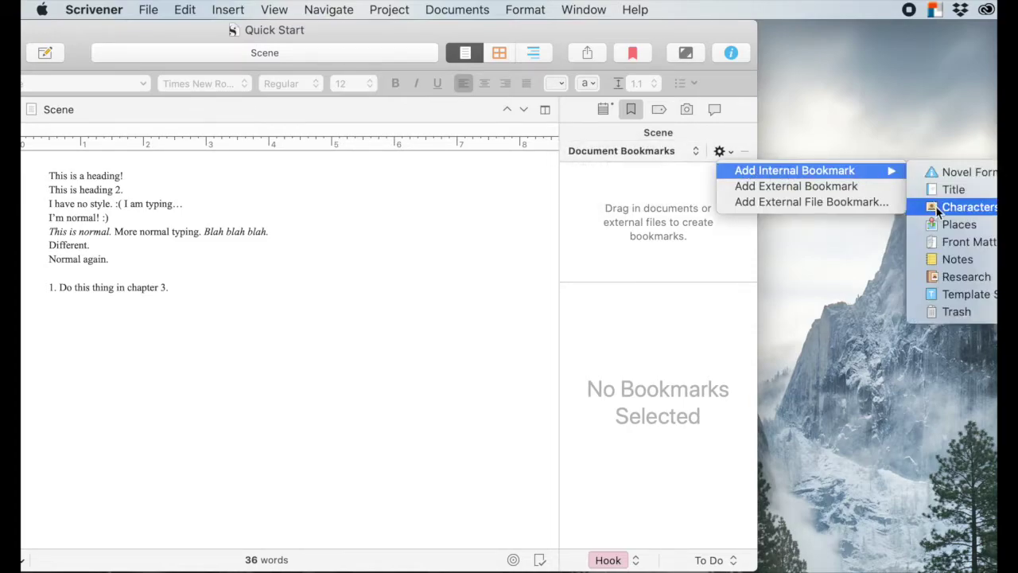
click(726, 30)
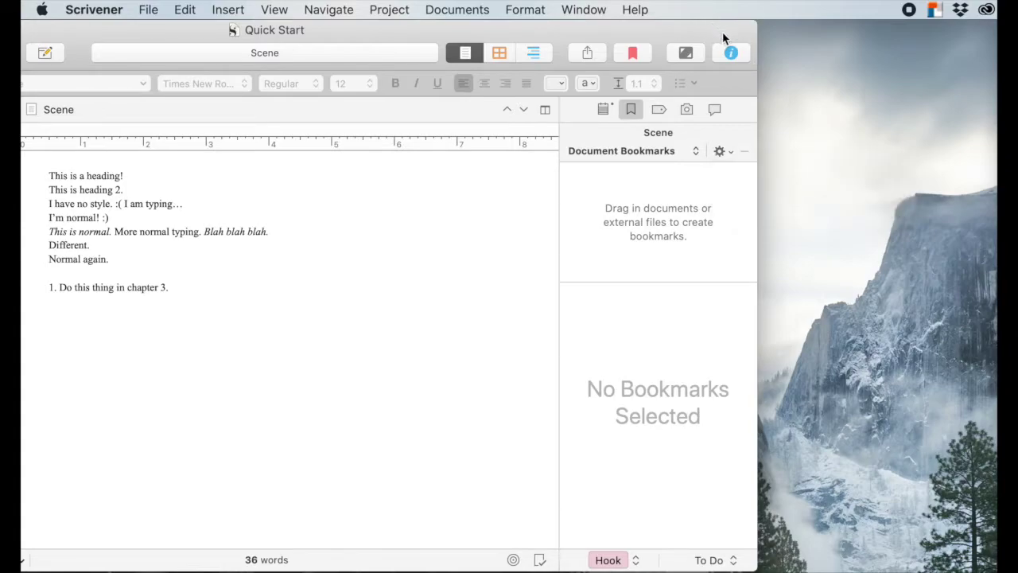
mouse_move(726, 35)
mouse_down()
mouse_move(602, 6)
mouse_move(373, 6)
mouse_up()
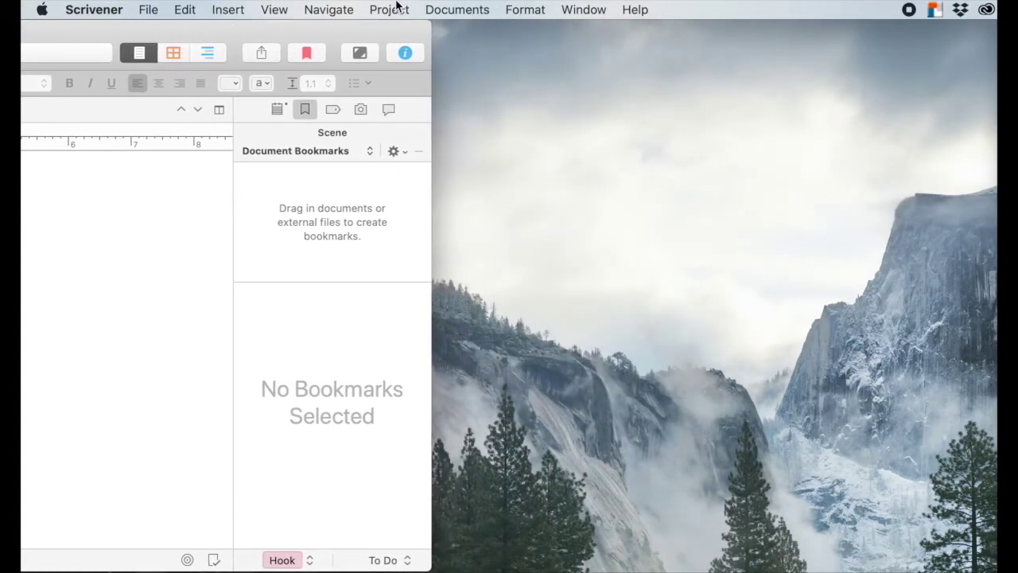
click(403, 154)
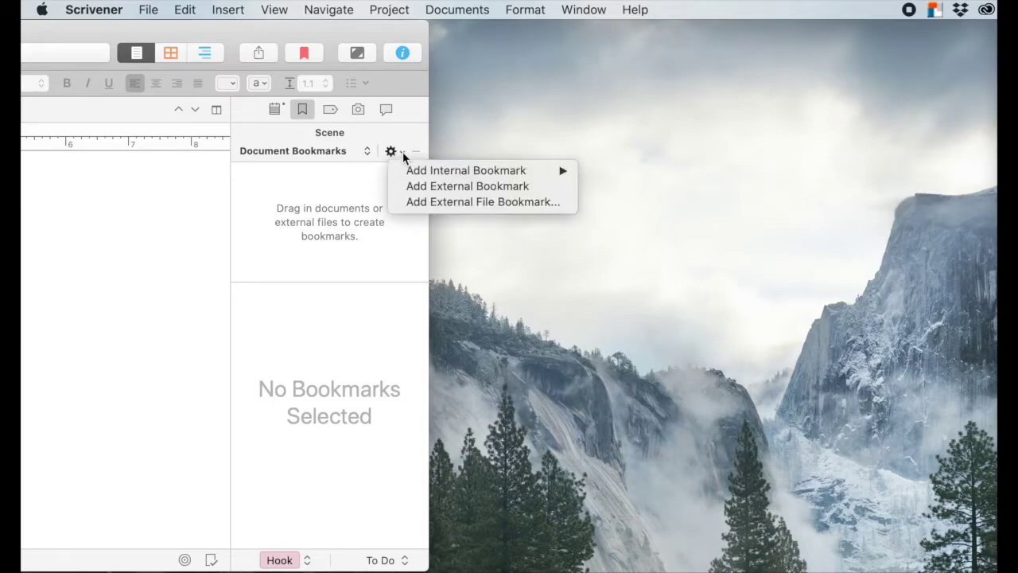
mouse_move(466, 170)
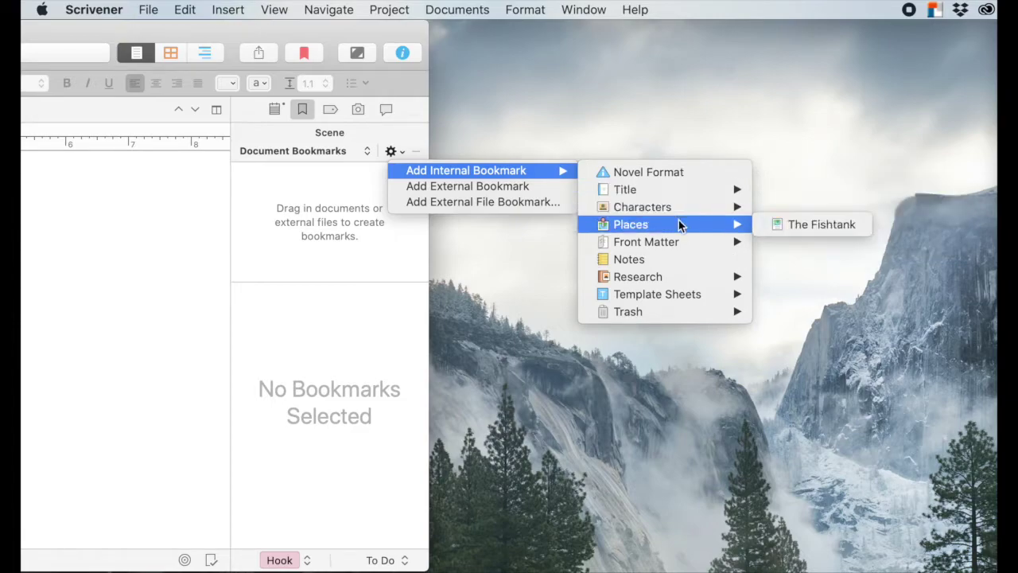
mouse_move(643, 207)
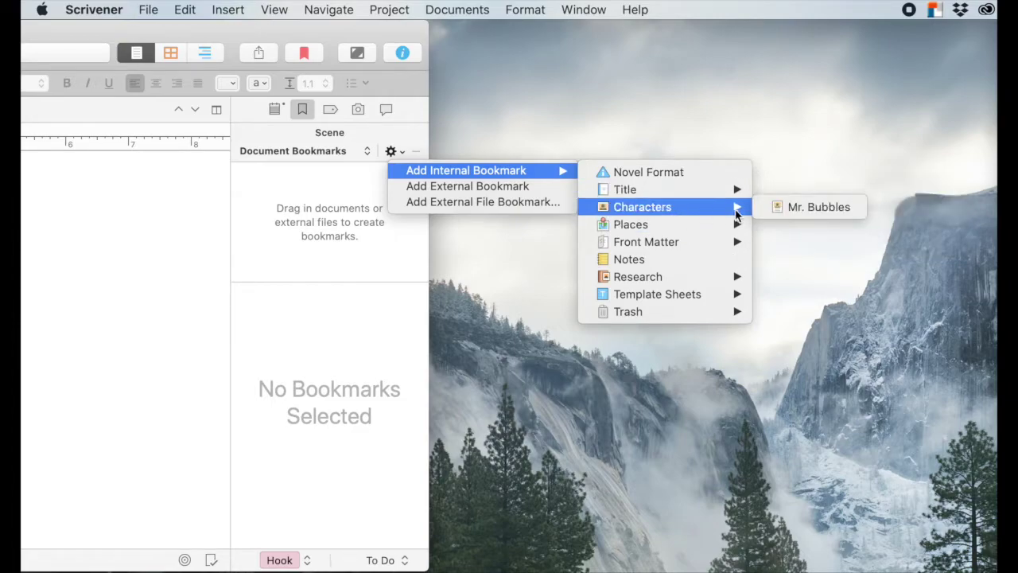
click(811, 206)
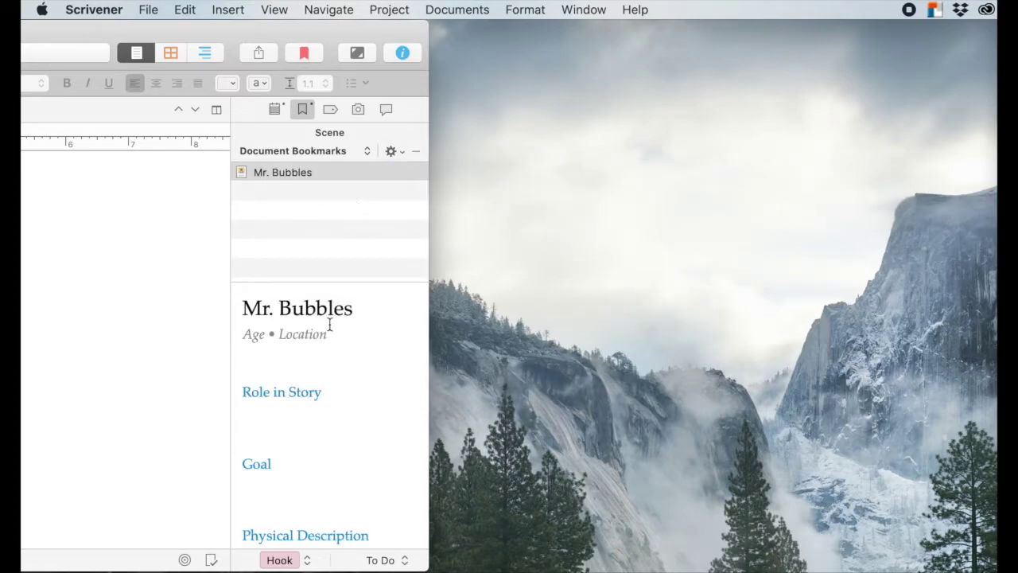
Scroll the Mr. Bubbles preview, select that bookmark, and bring up the add-internal-bookmark choices
scroll(309, 329, down, 5)
scroll(309, 328, down, 5)
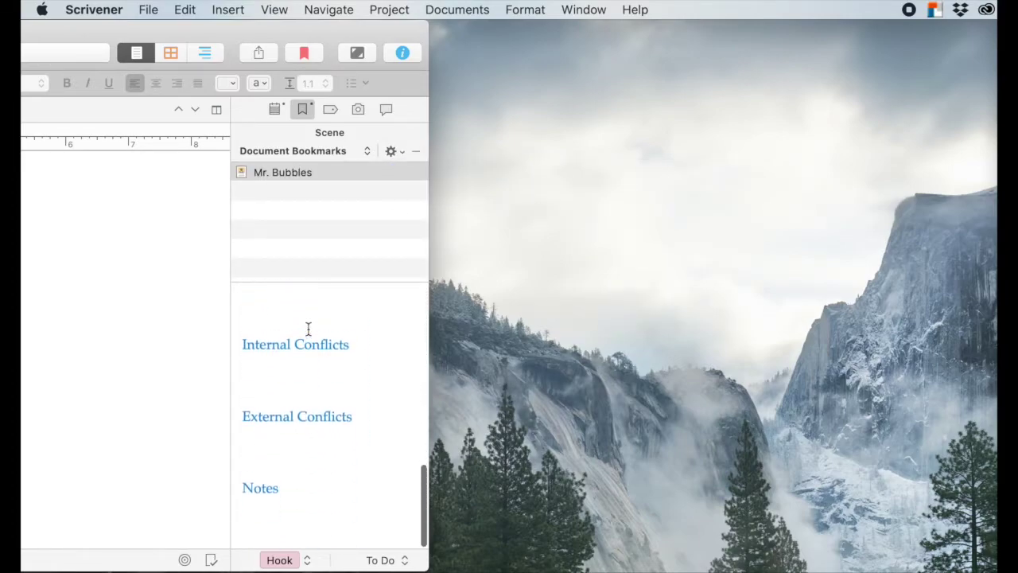
scroll(307, 329, up, 10)
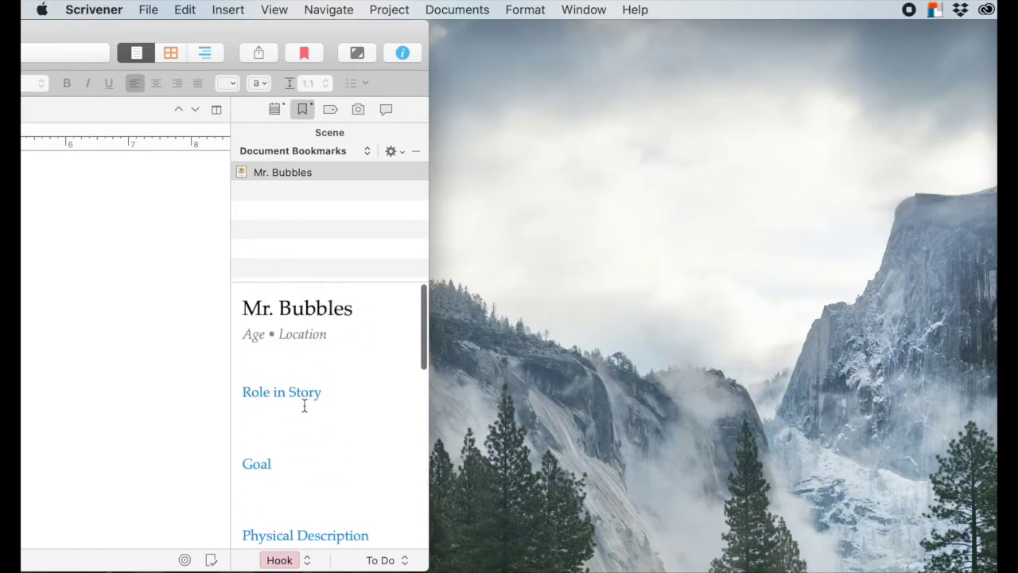
scroll(284, 412, down, 2)
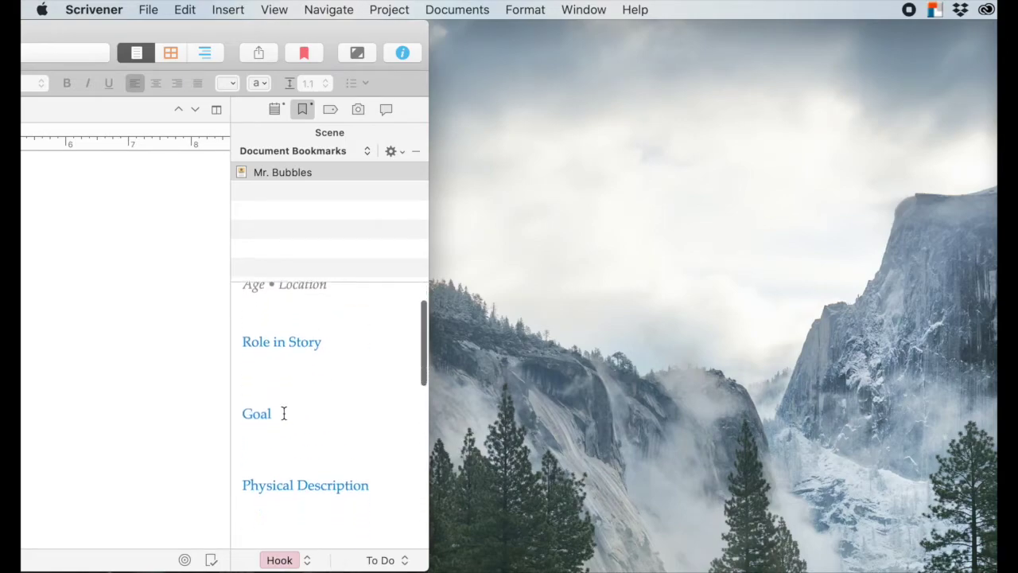
scroll(258, 431, down, 2)
scroll(258, 431, up, 4)
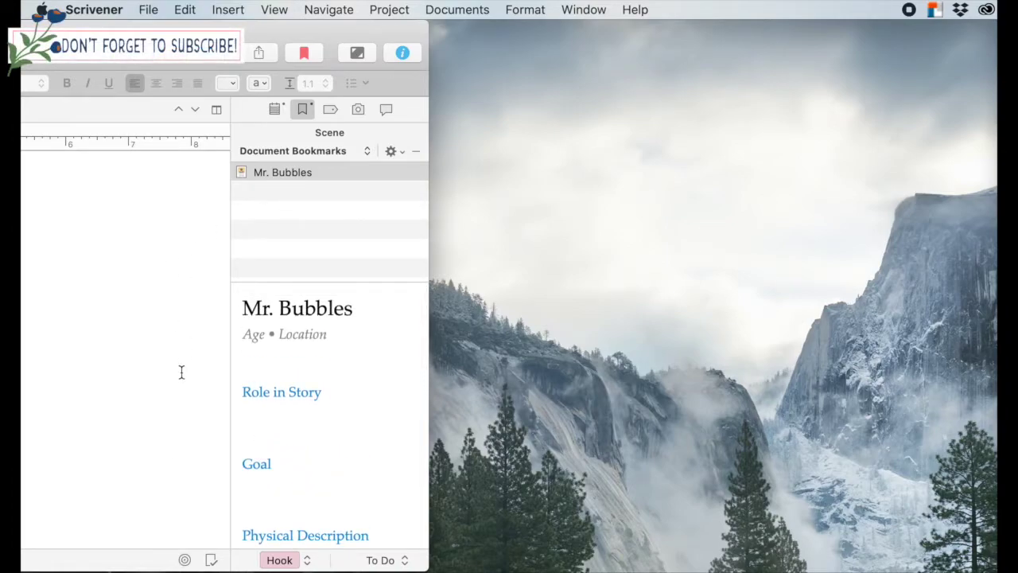
click(281, 172)
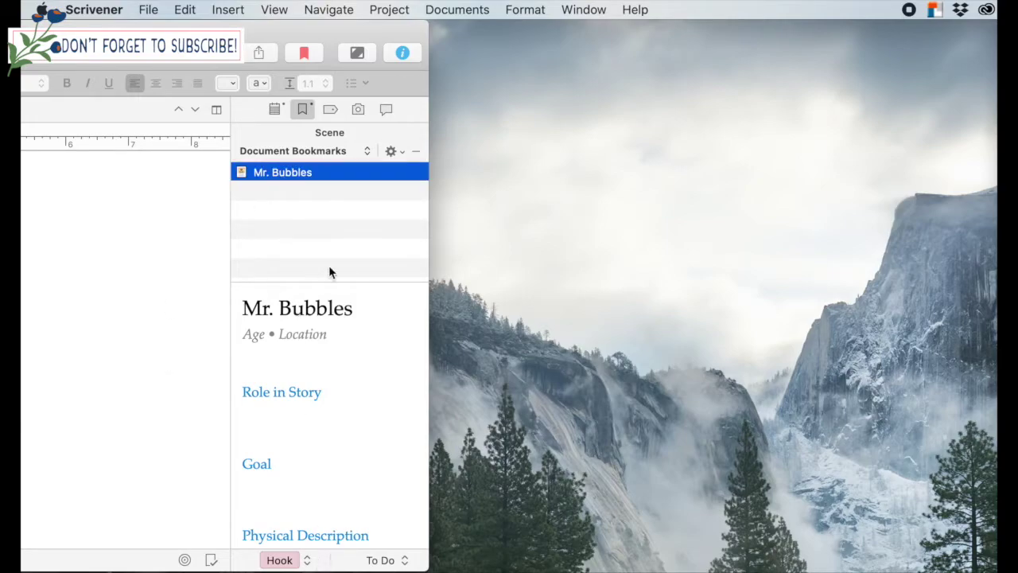
click(401, 153)
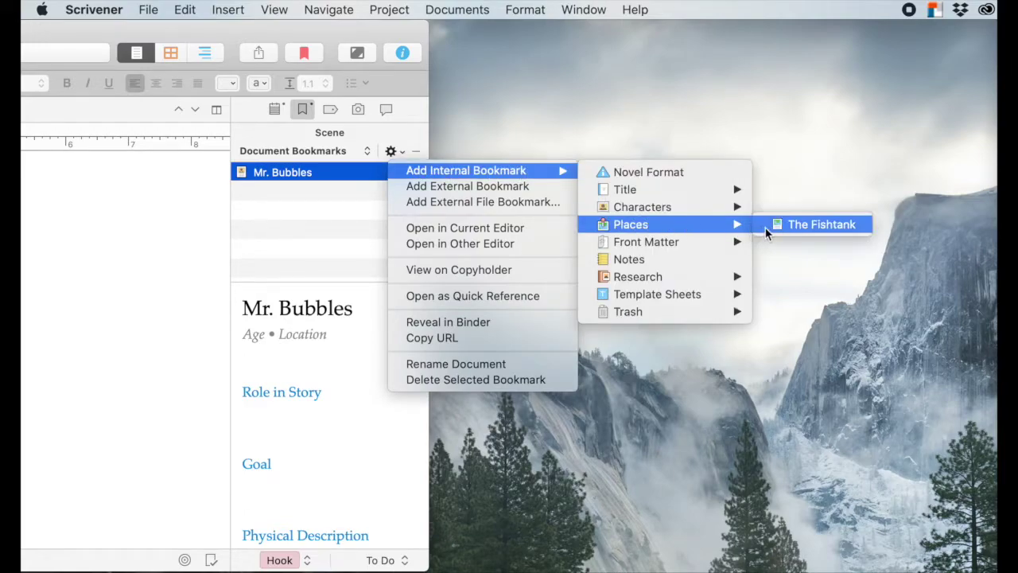
Add The Fishtank place sheet as a second internal bookmark and scroll through its preview
click(779, 226)
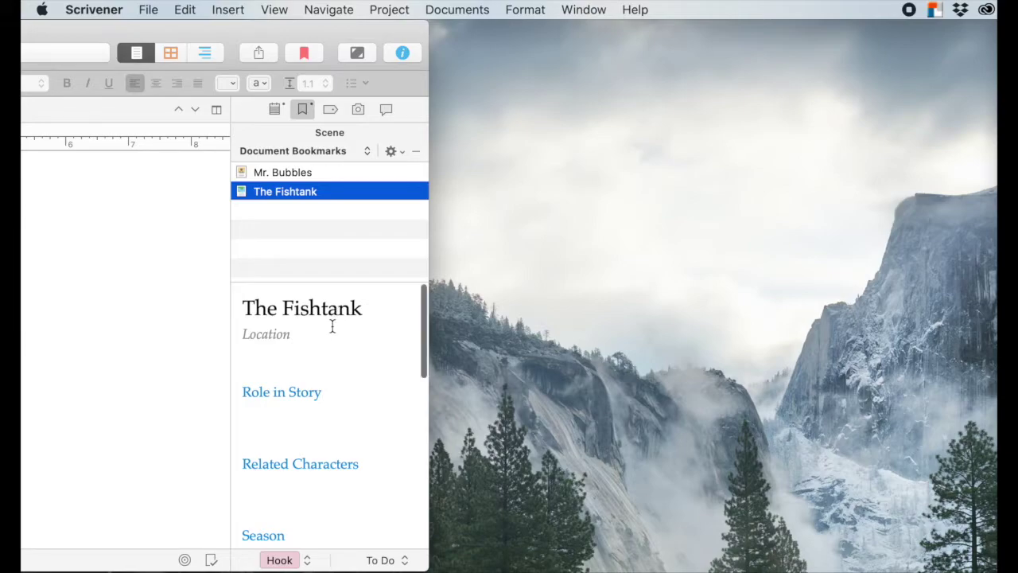
scroll(334, 330, down, 1)
scroll(332, 326, down, 4)
scroll(333, 326, down, 1)
scroll(332, 326, down, 5)
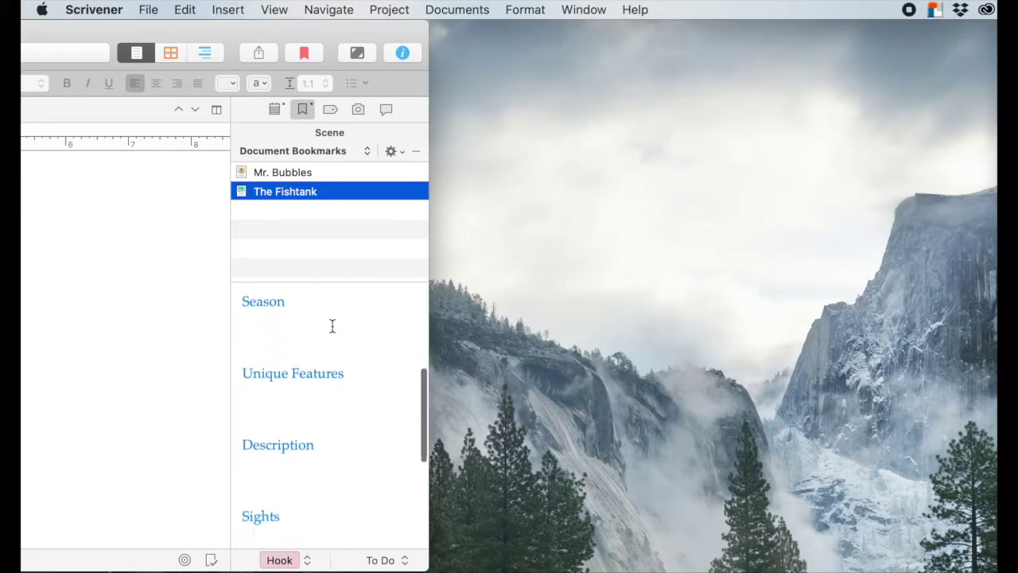
scroll(332, 326, down, 5)
scroll(332, 326, down, 4)
scroll(315, 487, up, 3)
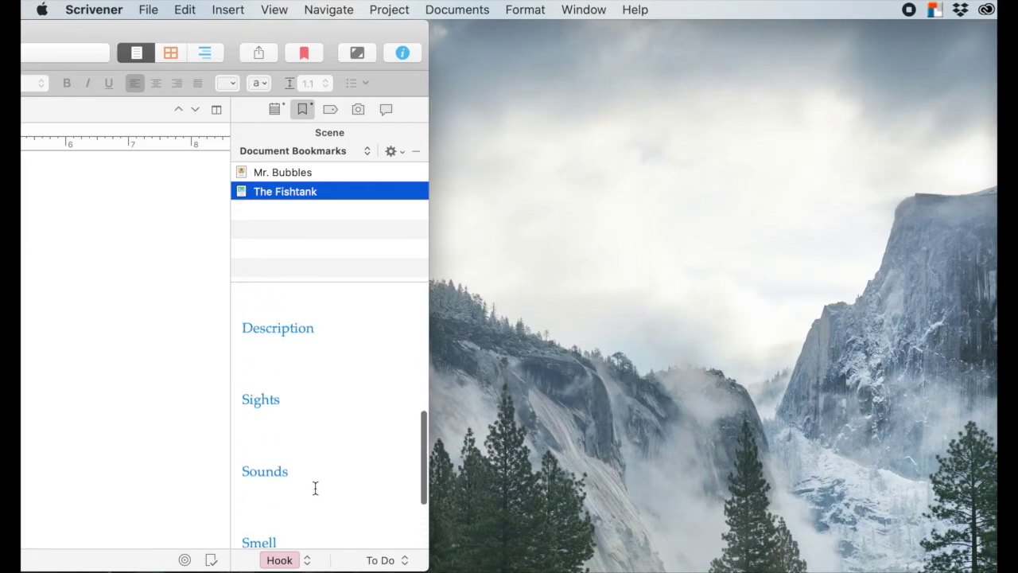
scroll(315, 487, up, 5)
scroll(315, 488, up, 3)
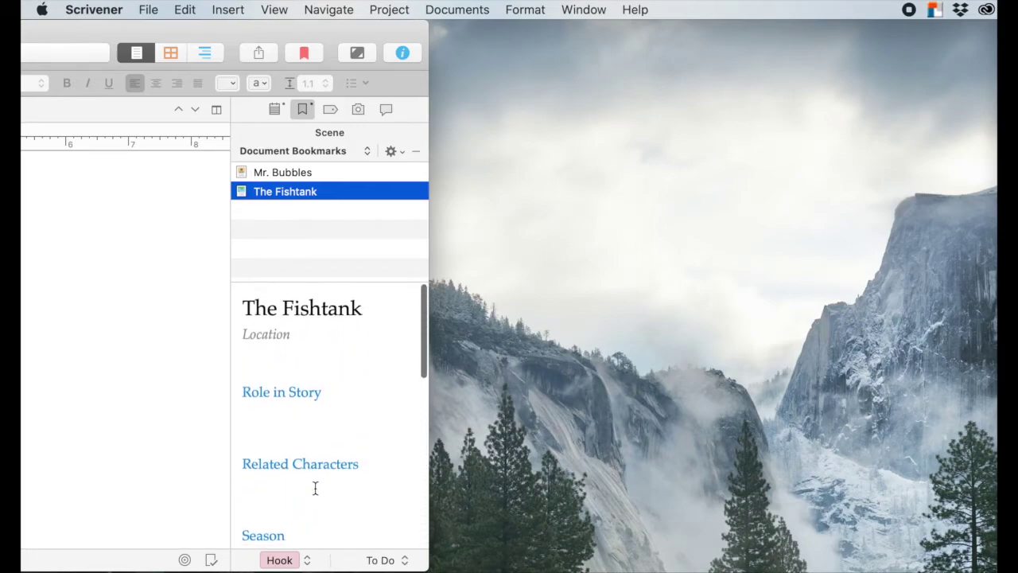
scroll(315, 488, down, 8)
scroll(315, 488, down, 3)
scroll(315, 487, down, 1)
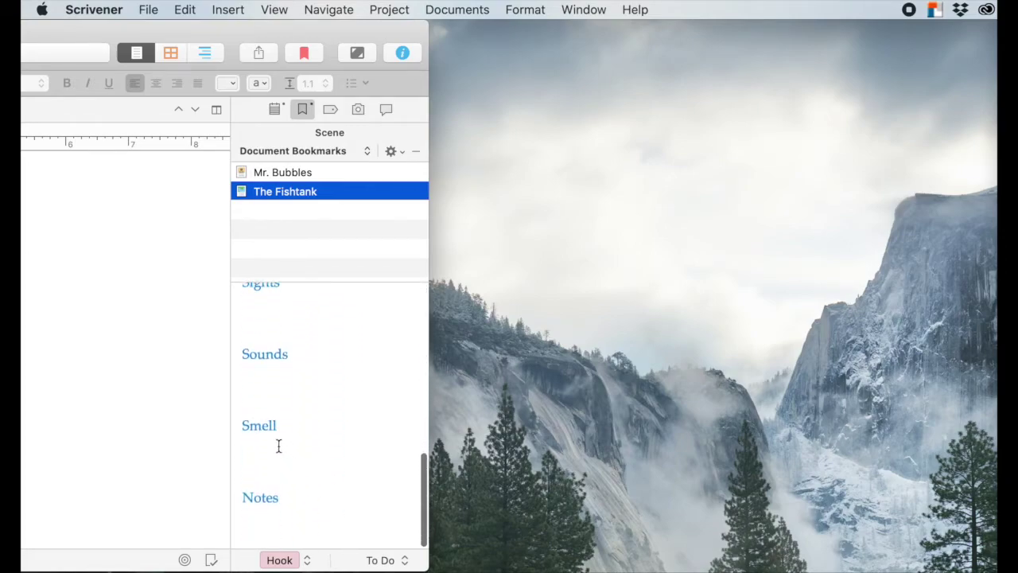
scroll(318, 465, up, 5)
scroll(318, 475, up, 4)
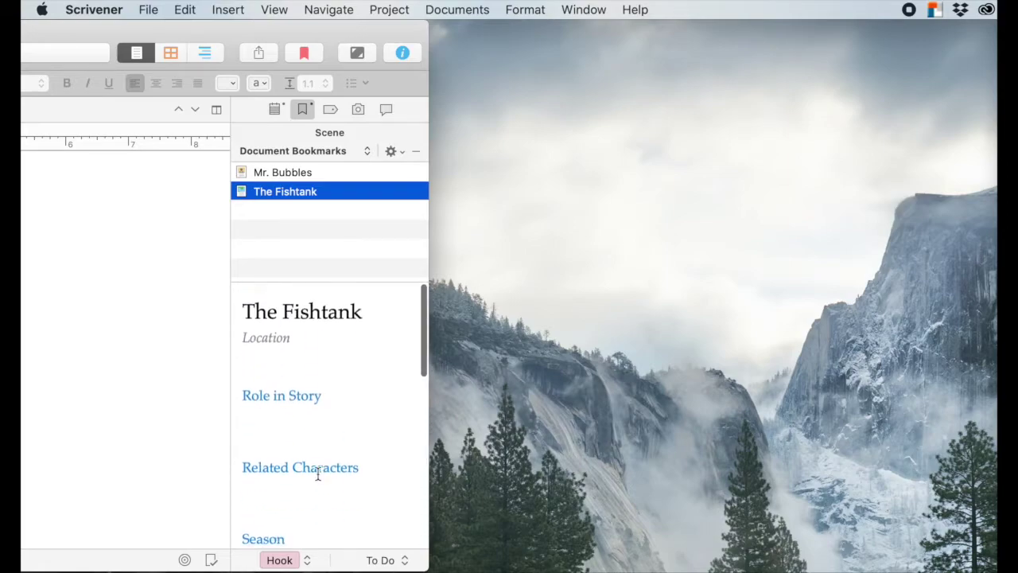
double_click(373, 65)
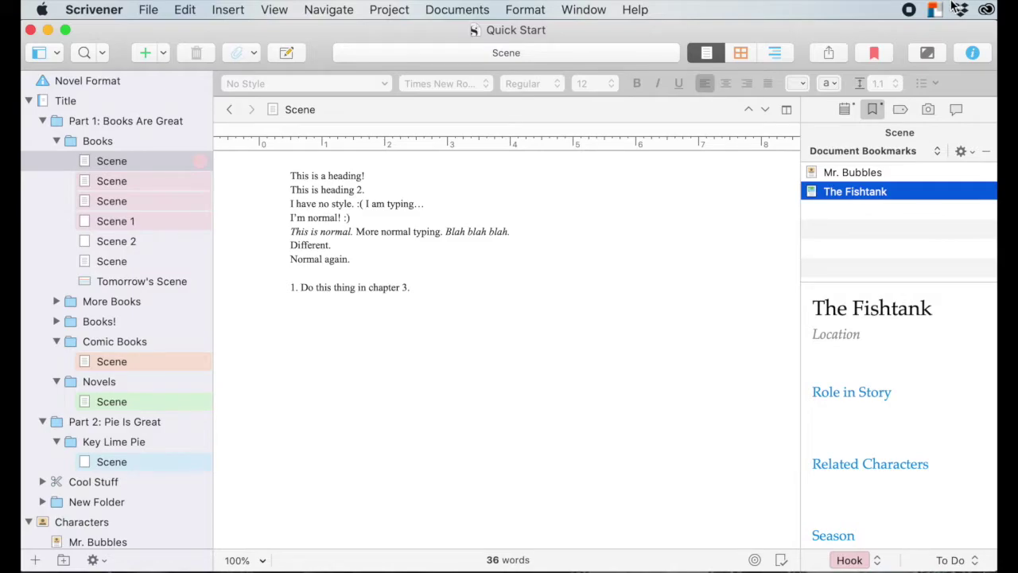
scroll(109, 340, down, 5)
scroll(109, 337, down, 2)
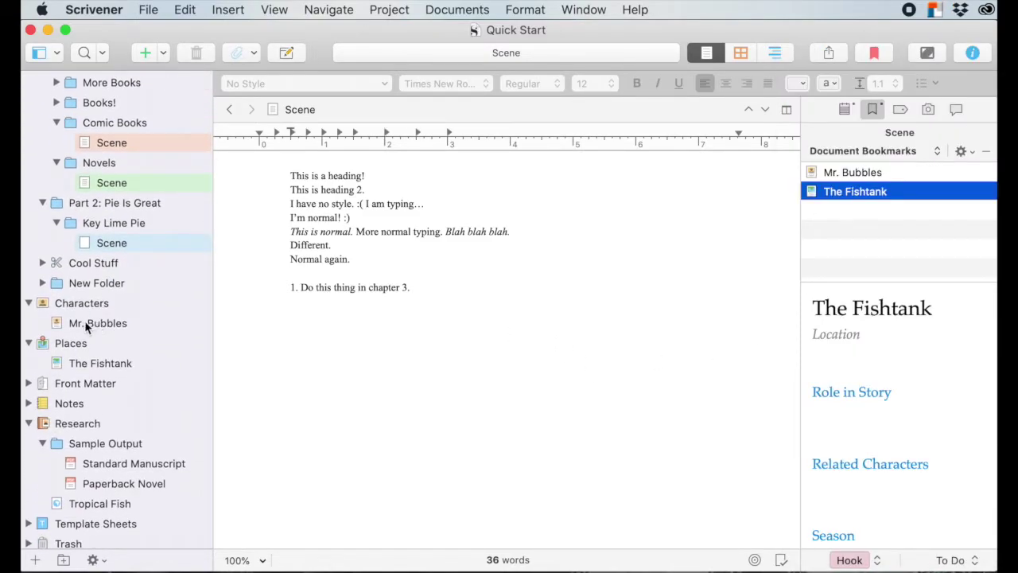
drag(913, 29, 326, 16)
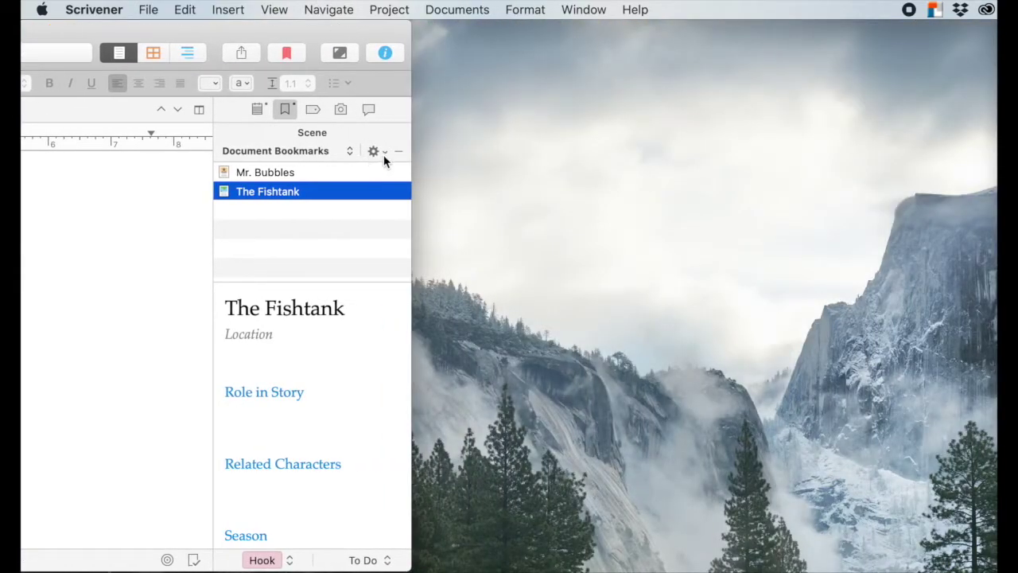
click(384, 154)
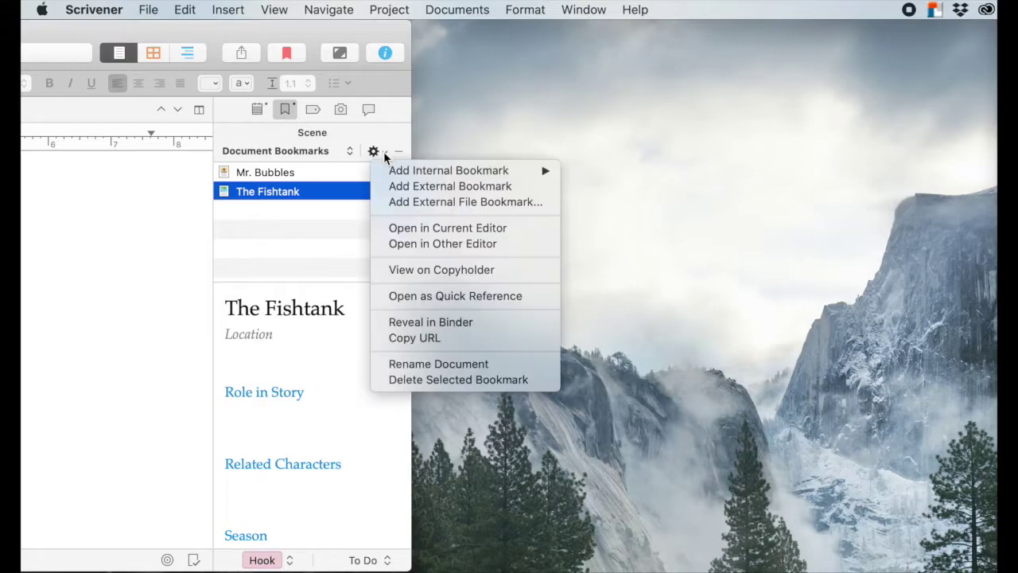
Add an external web bookmark titled 'Tropical Fish' pointing to the Wikipedia tropical fish article
click(415, 186)
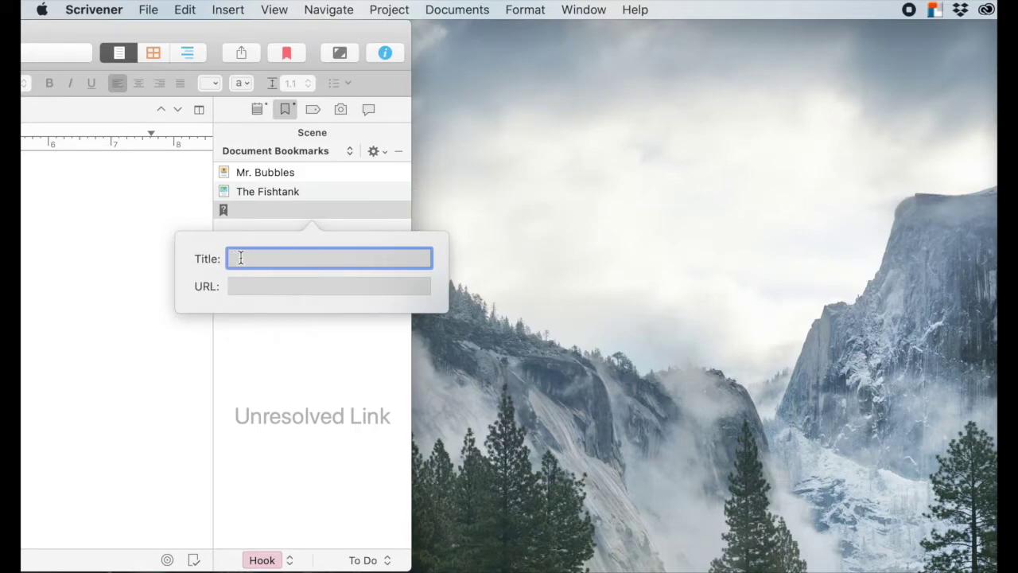
click(246, 287)
key(super+v)
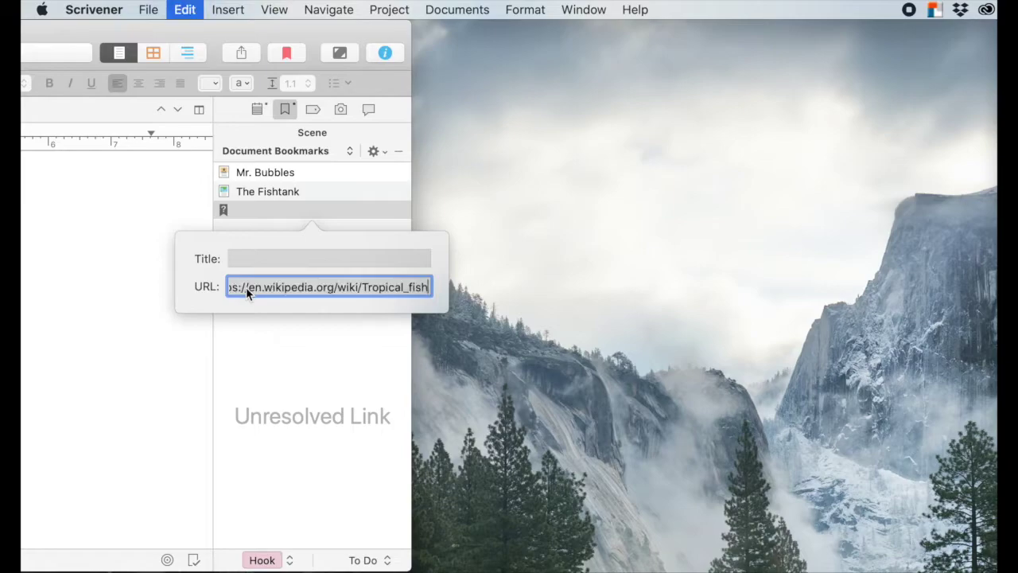
click(291, 258)
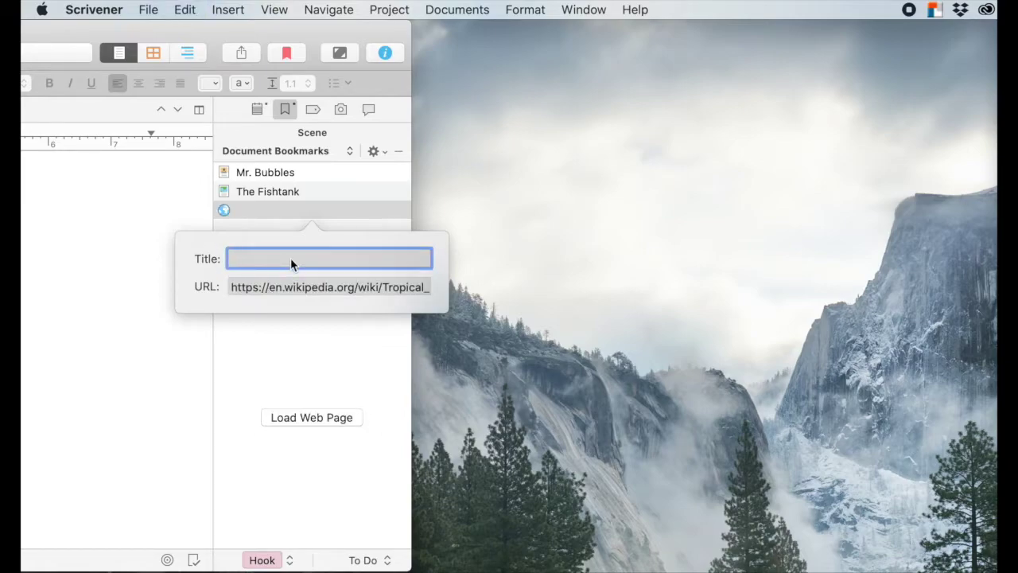
text(Trp)
text(opic)
text(al Fish)
key(Return)
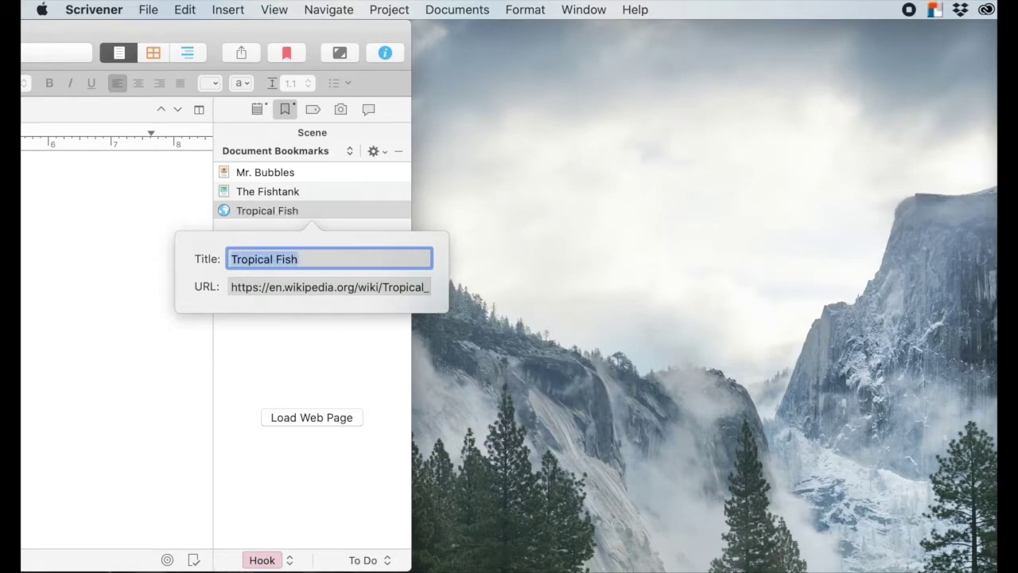
click(325, 354)
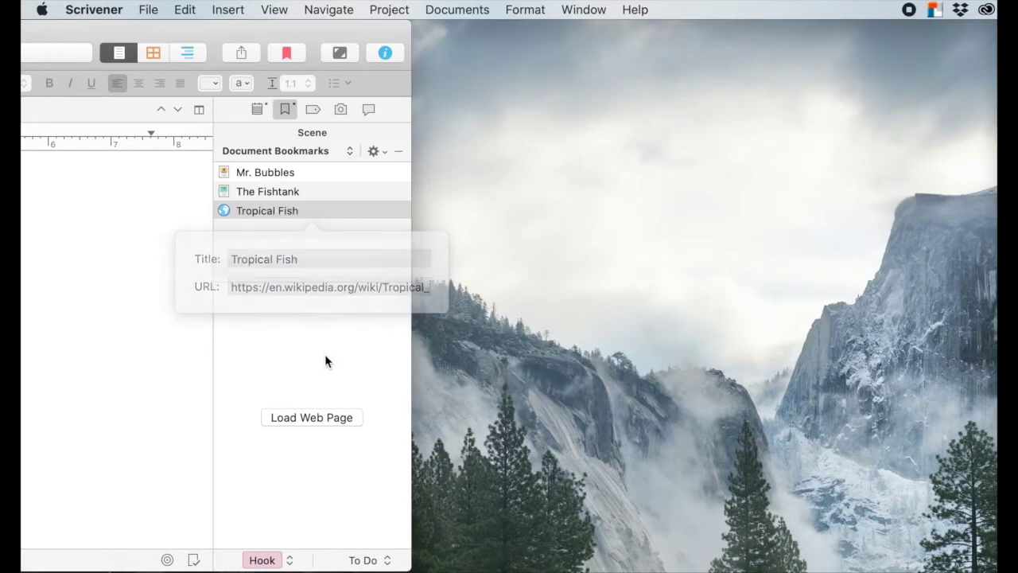
Load the Tropical Fish bookmark's Wikipedia page, widen the window and inspector, and scroll the article
click(269, 211)
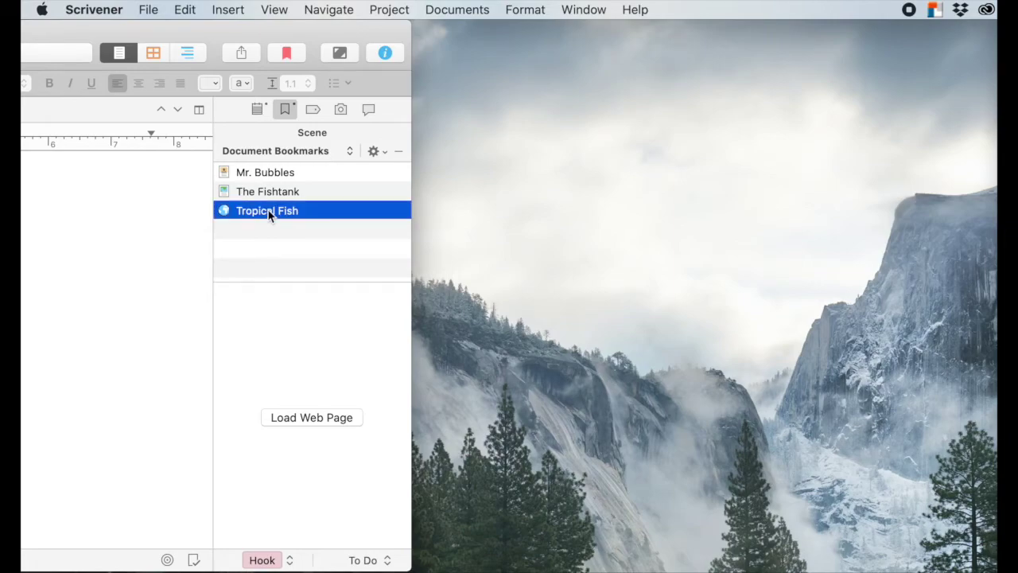
click(314, 413)
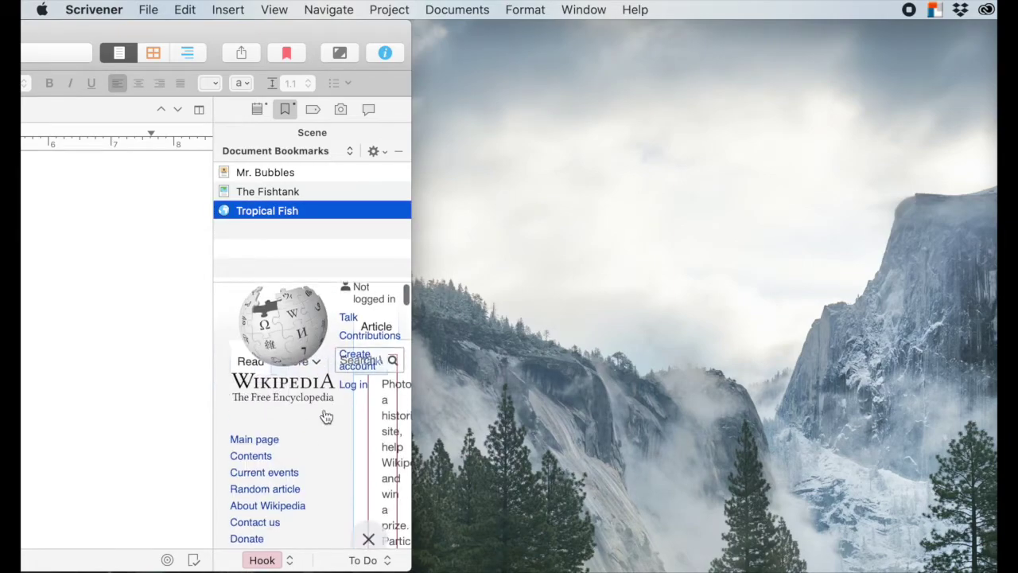
scroll(324, 413, down, 5)
drag(411, 389, 642, 390)
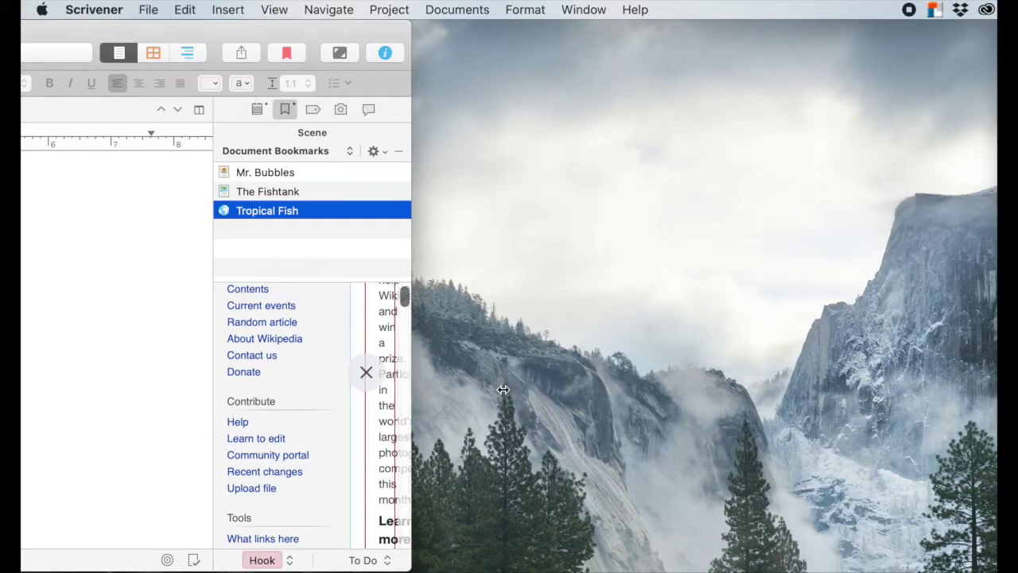
drag(441, 380, 171, 380)
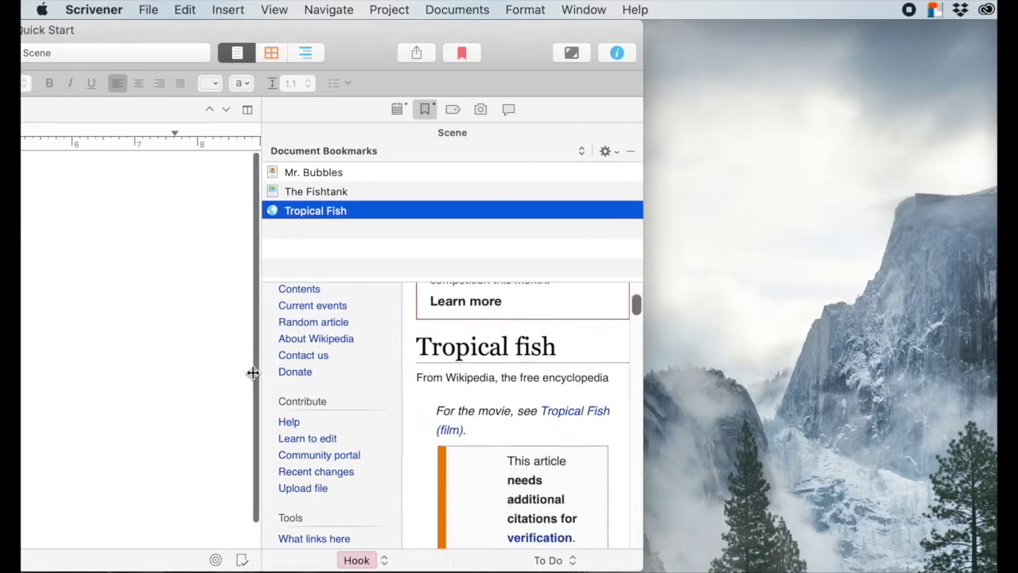
scroll(586, 443, down, 1)
scroll(585, 443, down, 5)
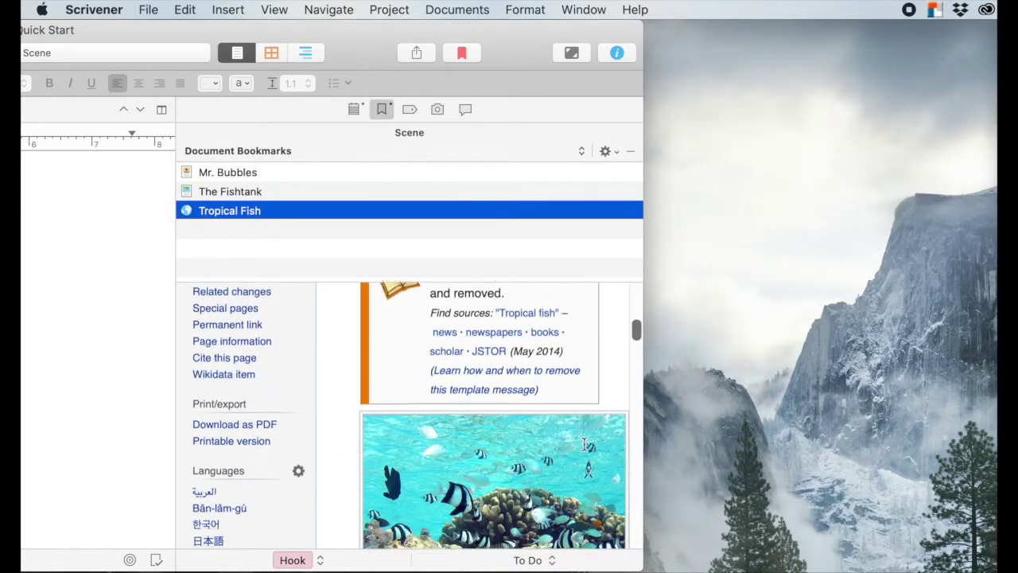
scroll(586, 443, down, 3)
scroll(584, 445, down, 1)
scroll(585, 445, down, 5)
scroll(585, 446, down, 5)
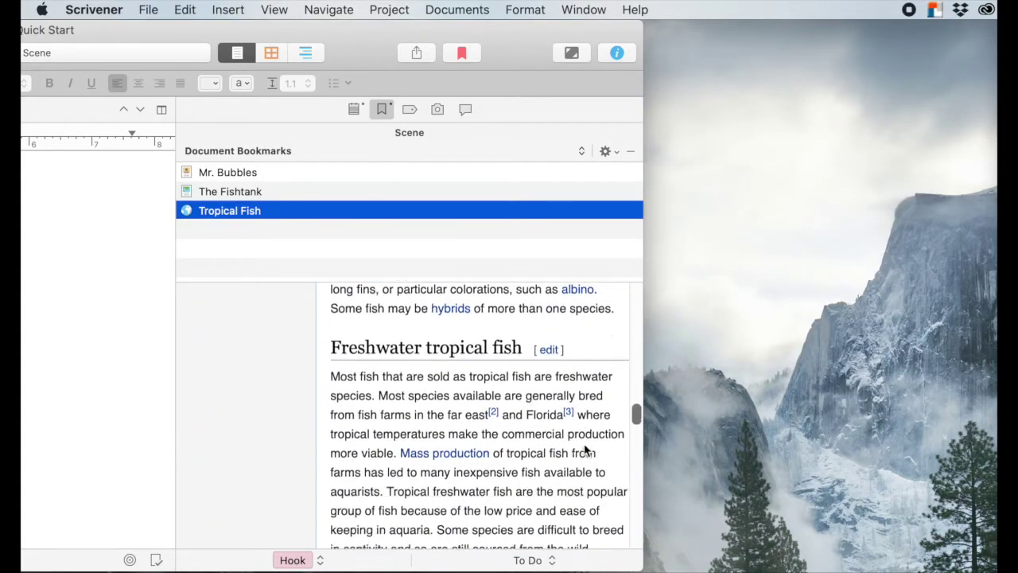
scroll(583, 445, up, 15)
scroll(584, 445, up, 5)
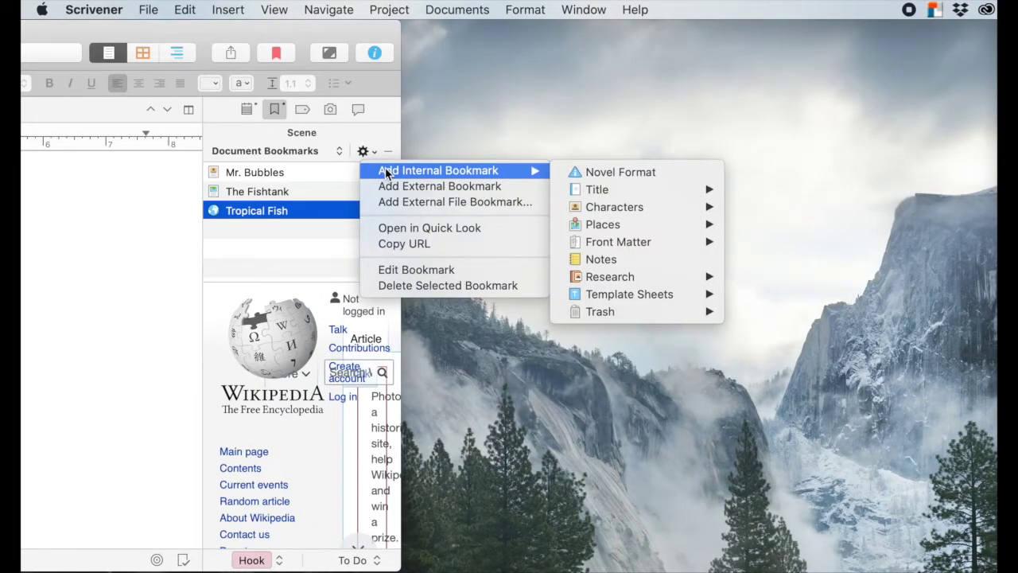
Add goat_2.png as an external file bookmark and preview its goat image
click(417, 203)
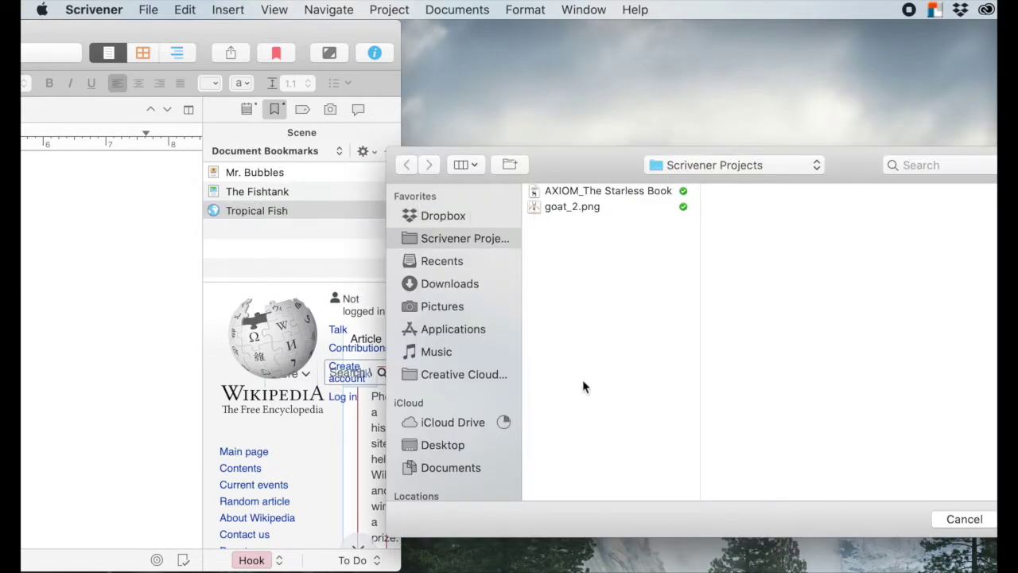
click(569, 208)
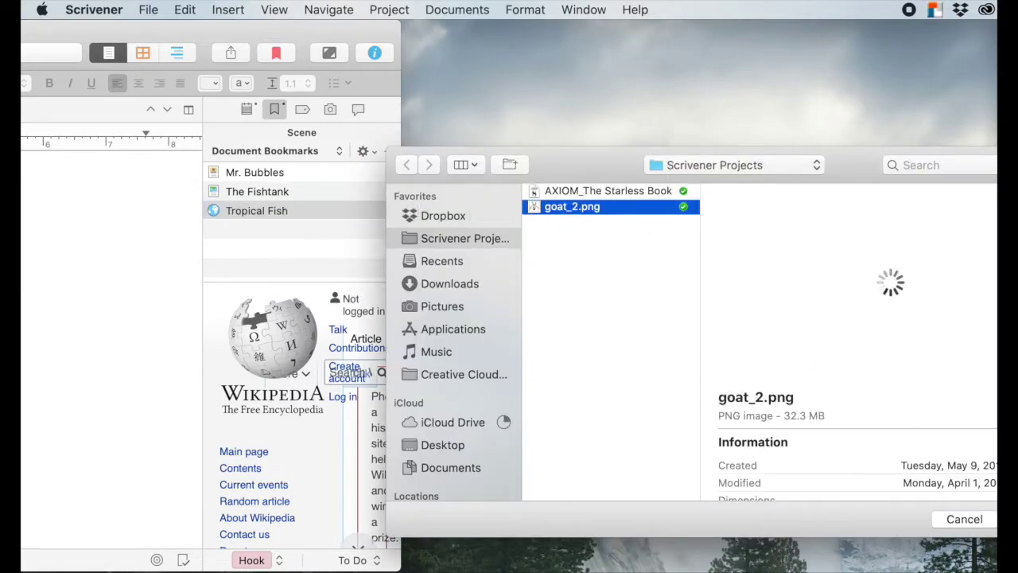
key(Return)
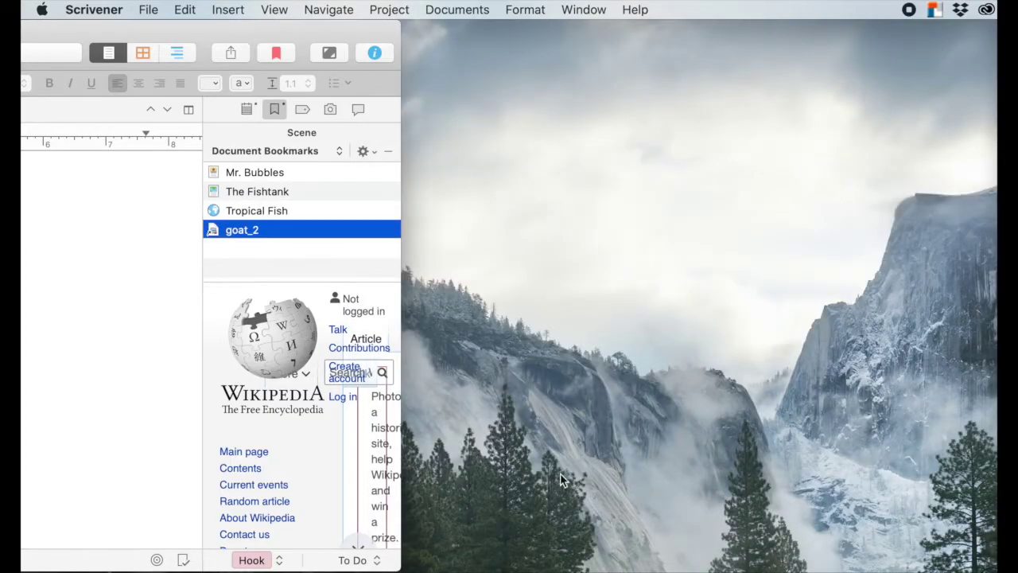
click(236, 237)
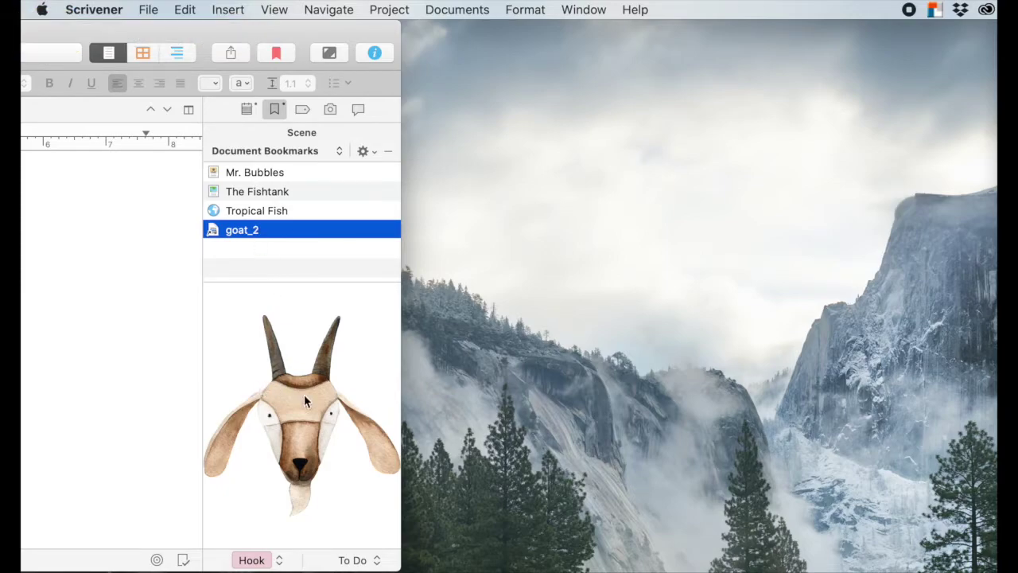
drag(334, 36, 910, 8)
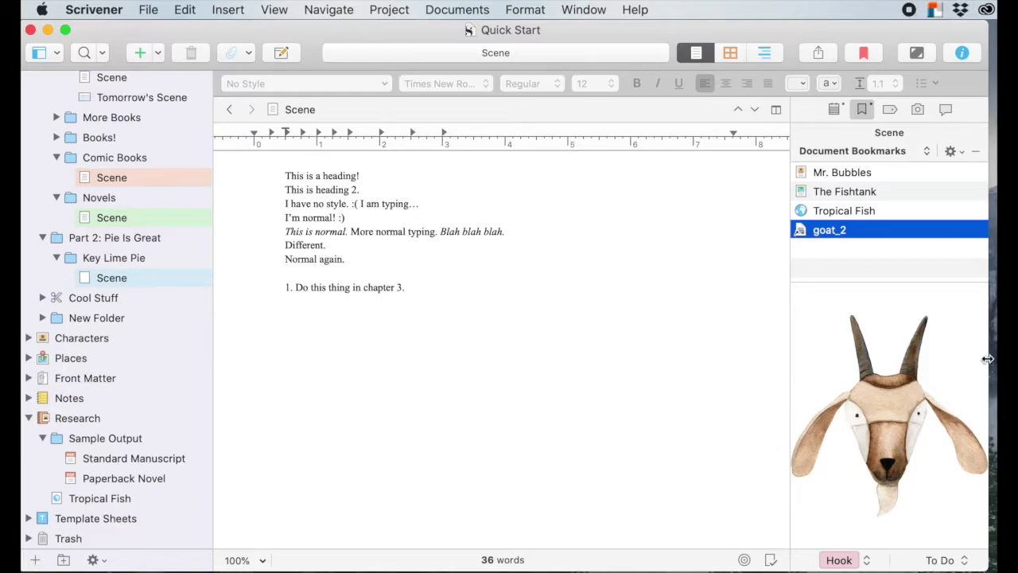
drag(988, 359, 994, 360)
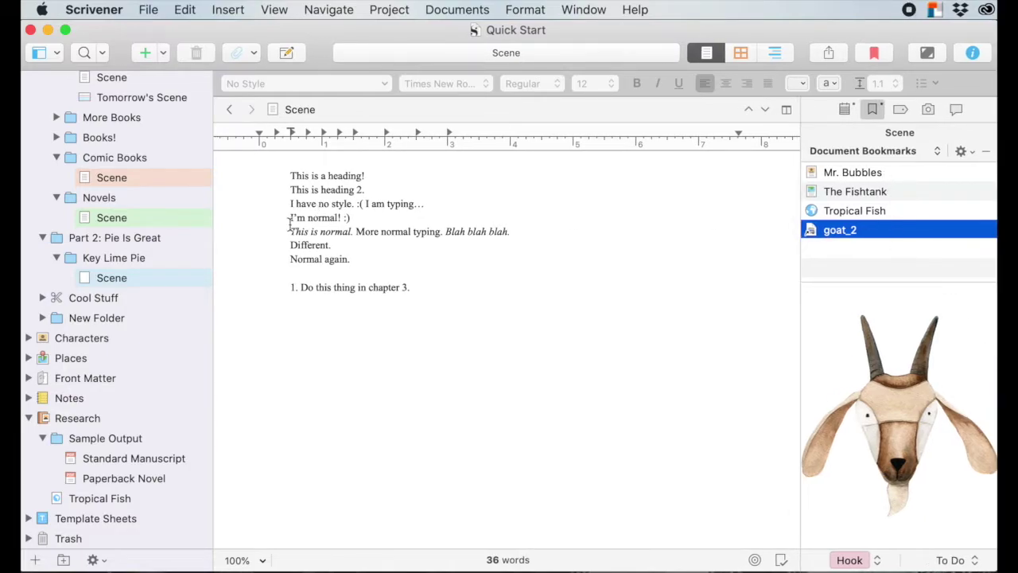
scroll(154, 276, up, 5)
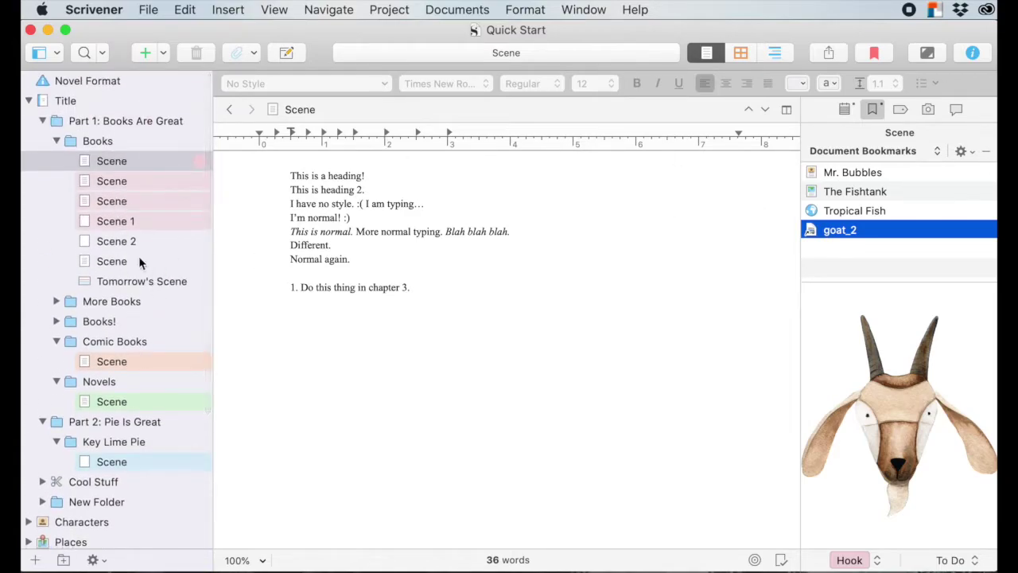
click(94, 145)
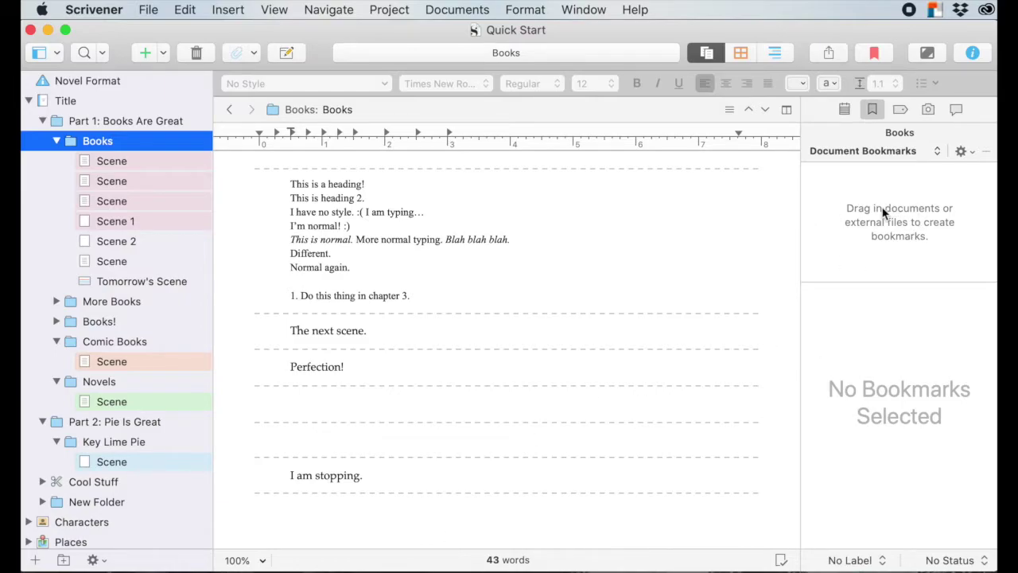
Switch the bookmarks pane to Project Bookmarks and select the Characters bookmark
click(909, 150)
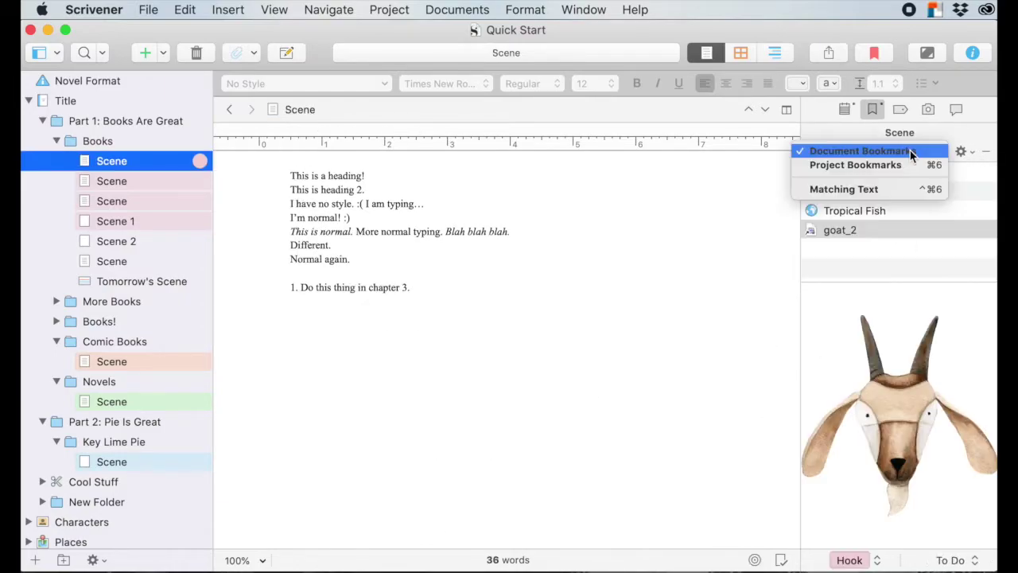
click(893, 273)
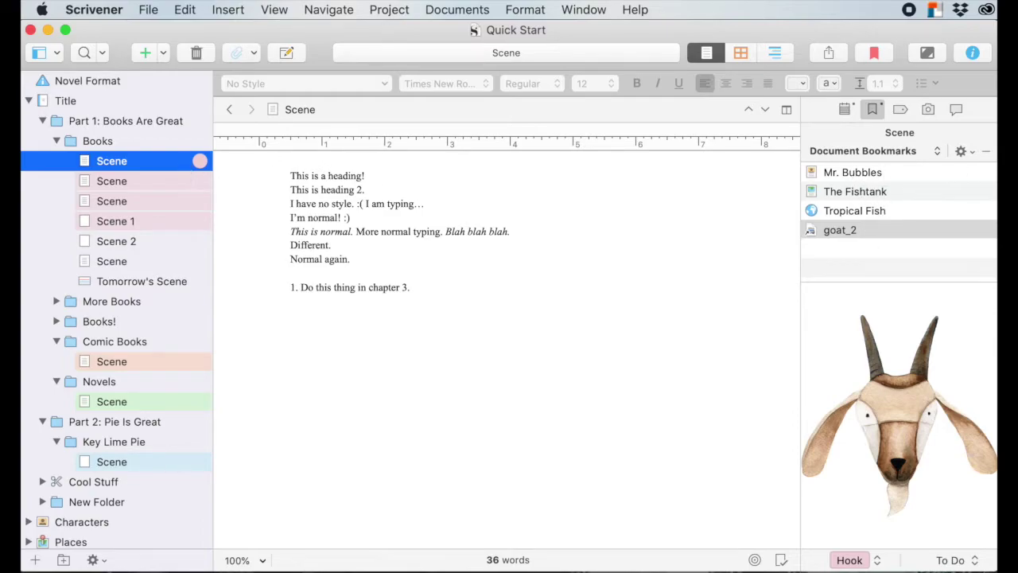
click(939, 151)
click(905, 160)
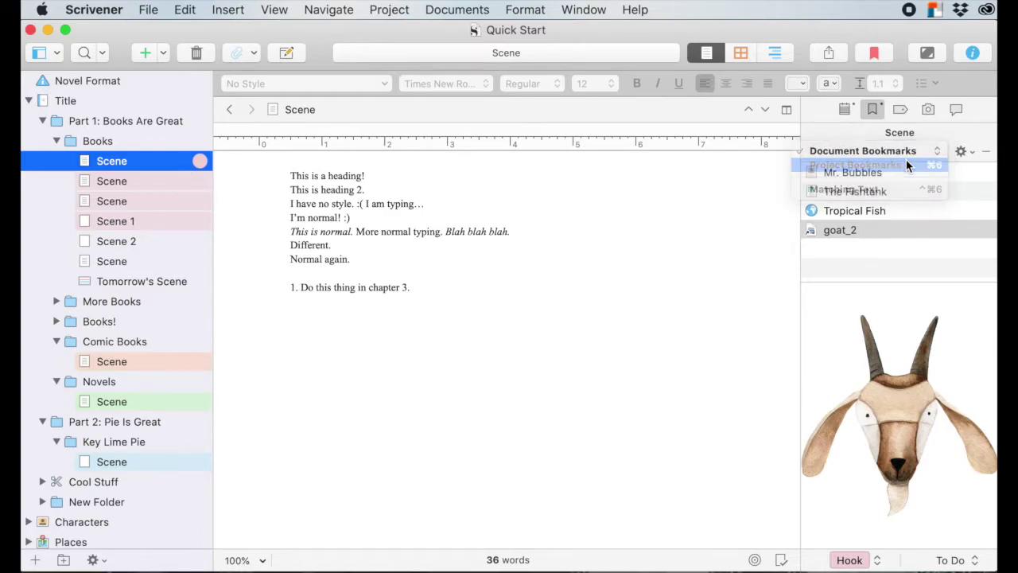
click(987, 174)
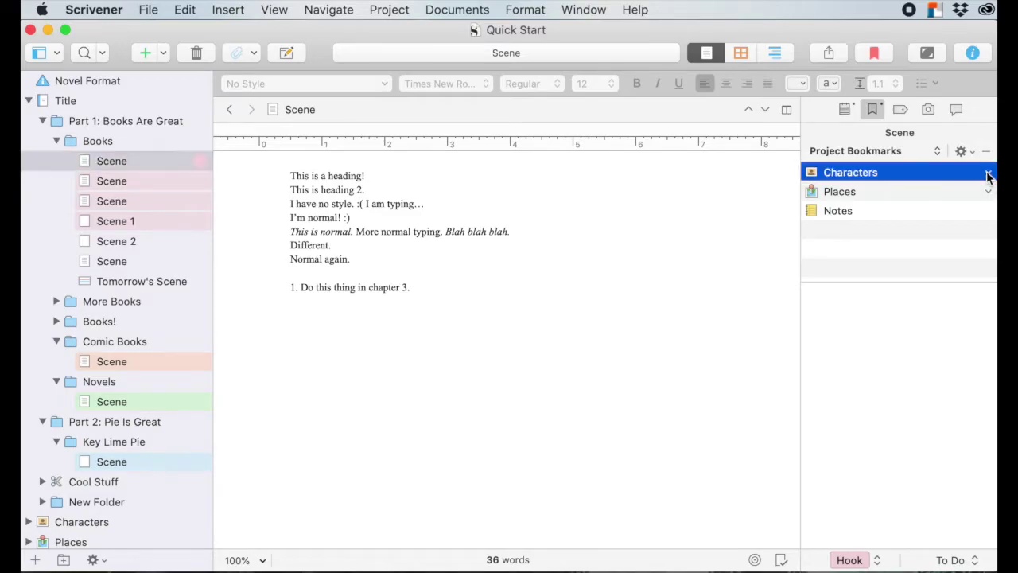
click(988, 173)
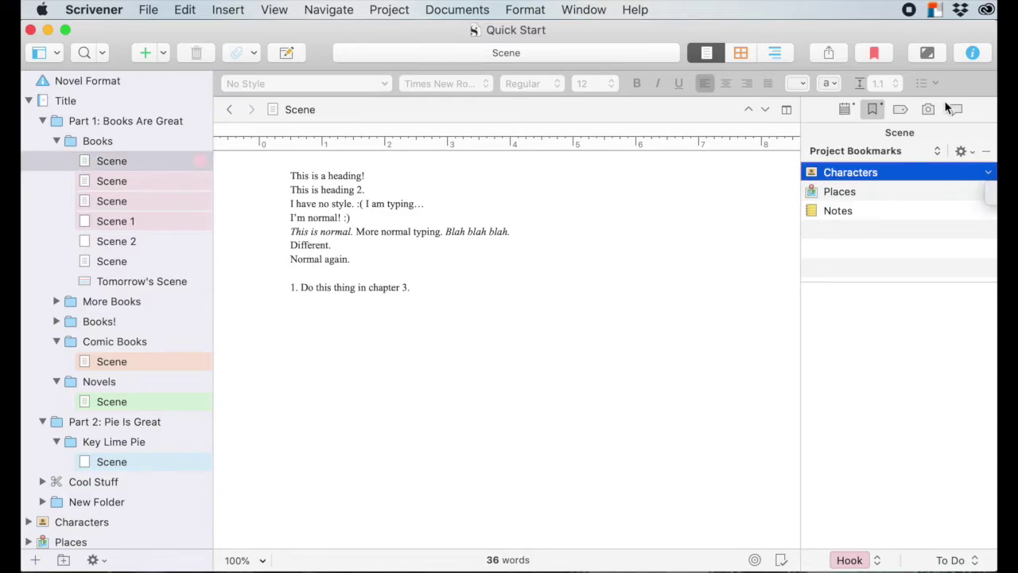
Preview the Characters and Places project bookmarks, then switch the pane to Matching Text
drag(942, 30, 554, 30)
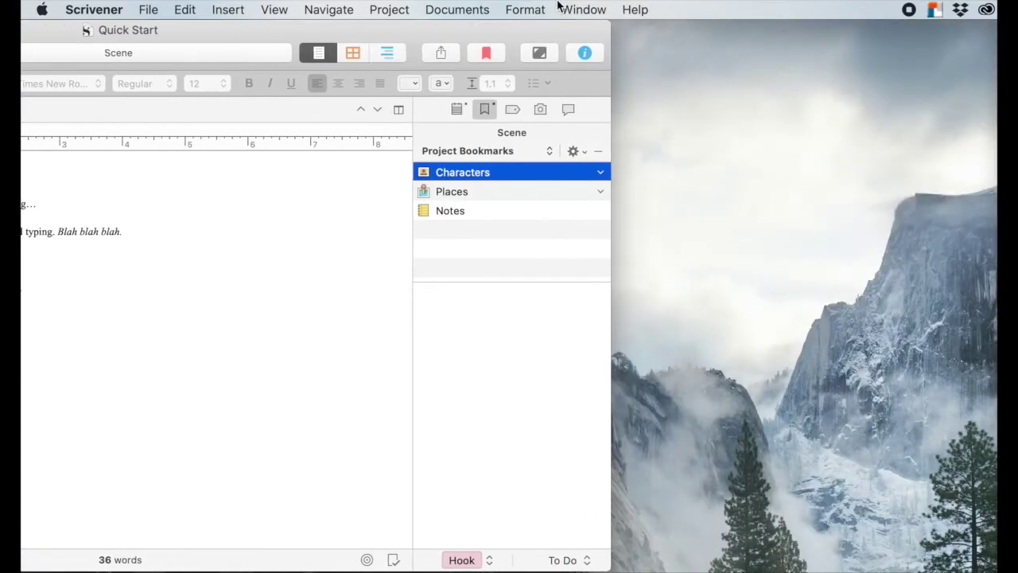
click(599, 172)
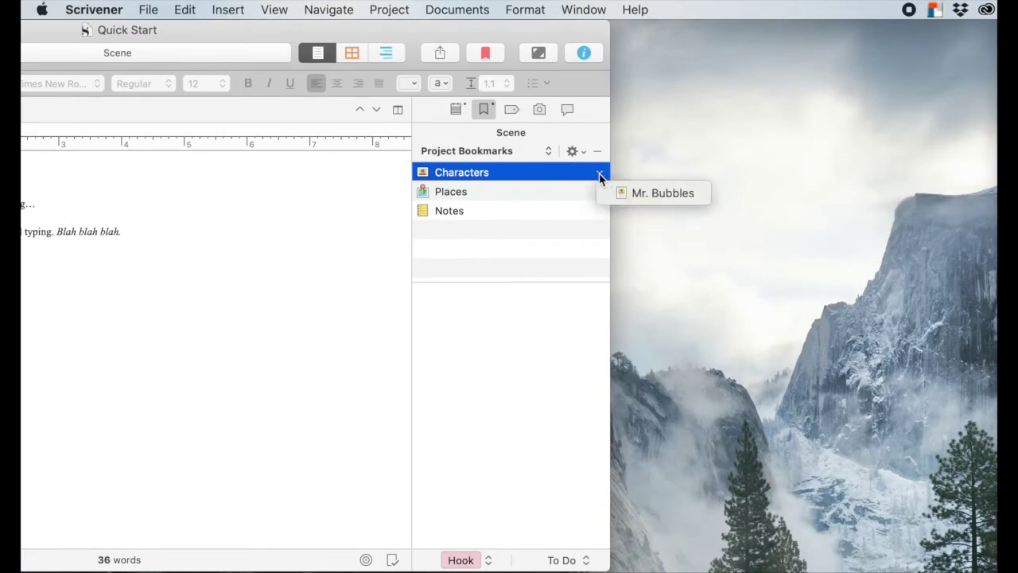
click(587, 194)
click(598, 193)
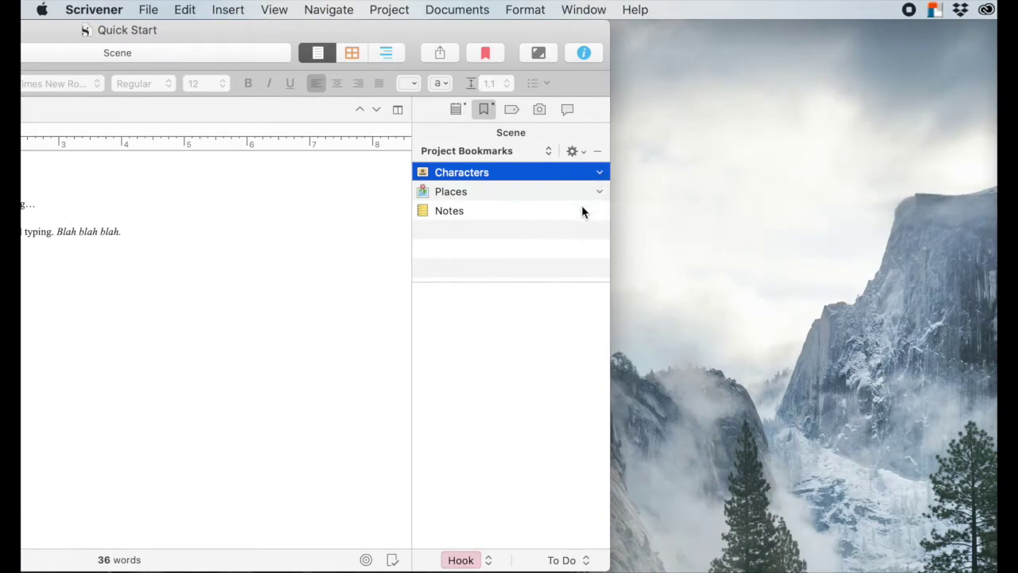
click(583, 210)
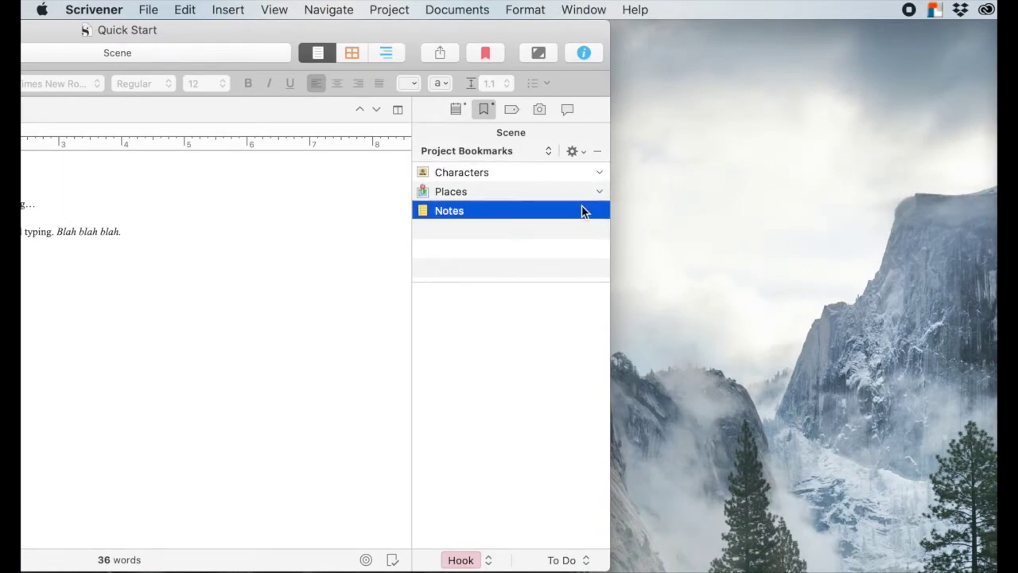
click(548, 151)
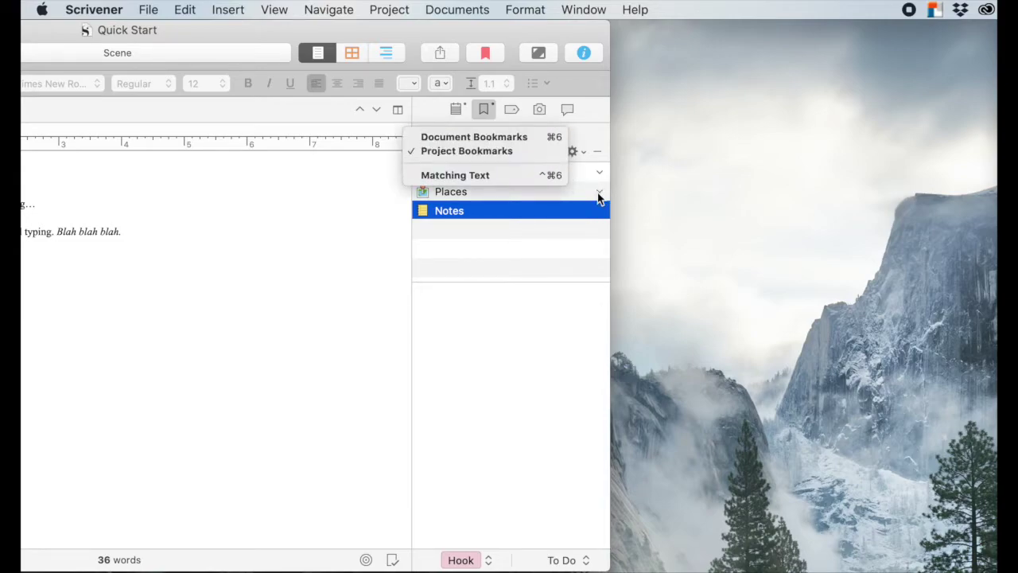
click(508, 175)
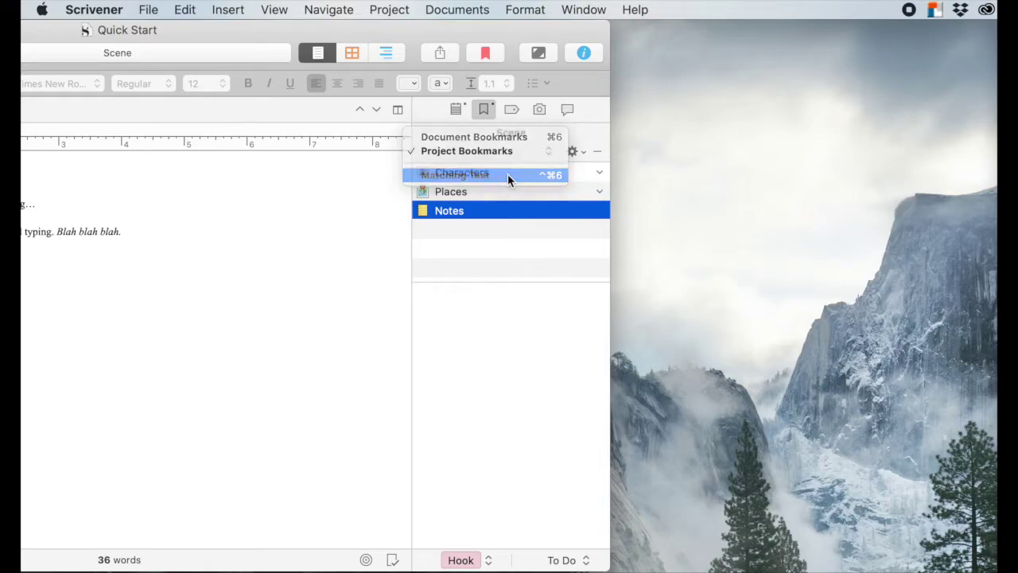
Maximise the window and copy the full text of the first Scene
double_click(584, 31)
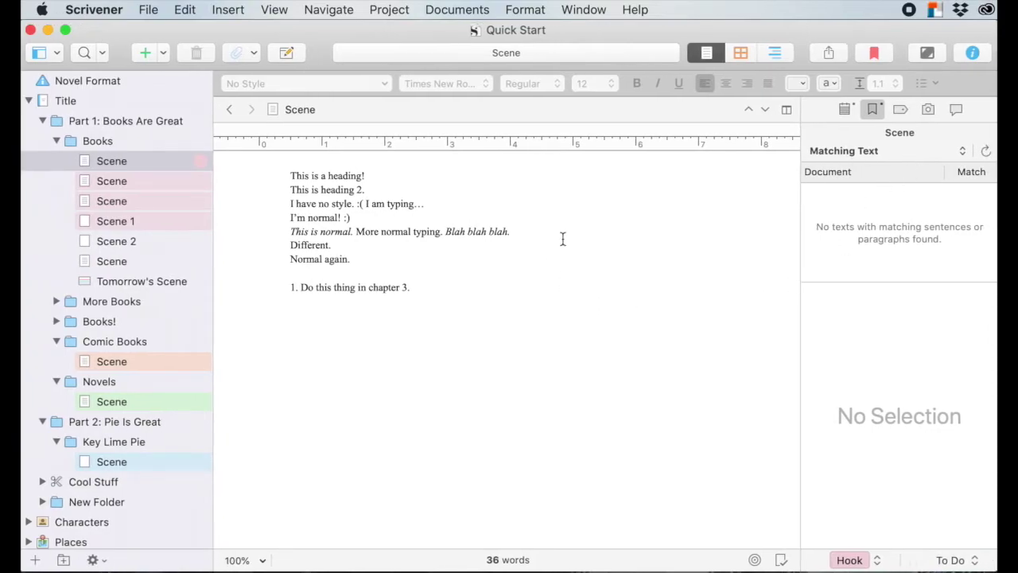
mouse_move(414, 289)
mouse_down()
mouse_move(287, 190)
mouse_move(277, 167)
mouse_up()
key(super+c)
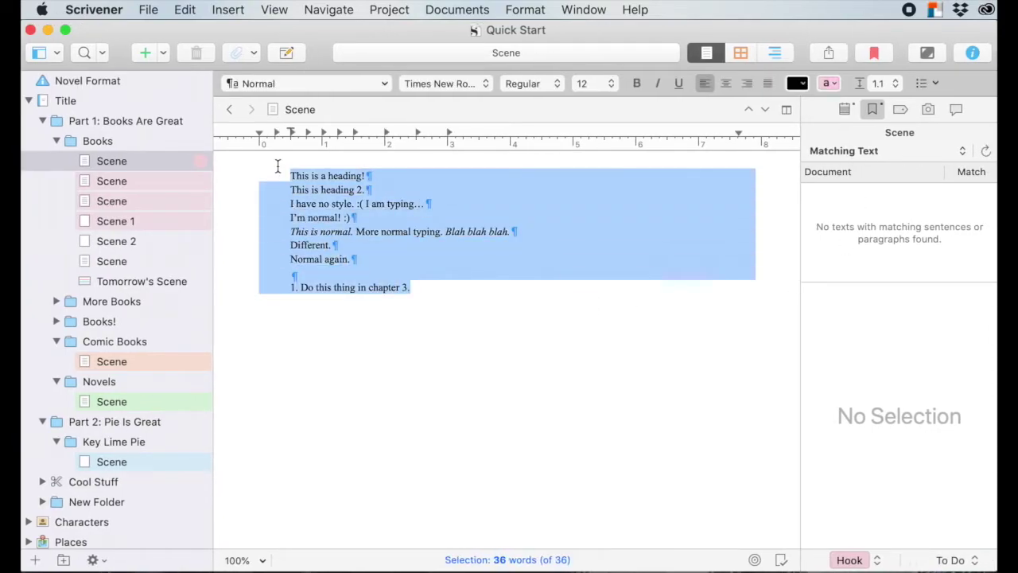
right_click(371, 230)
click(393, 272)
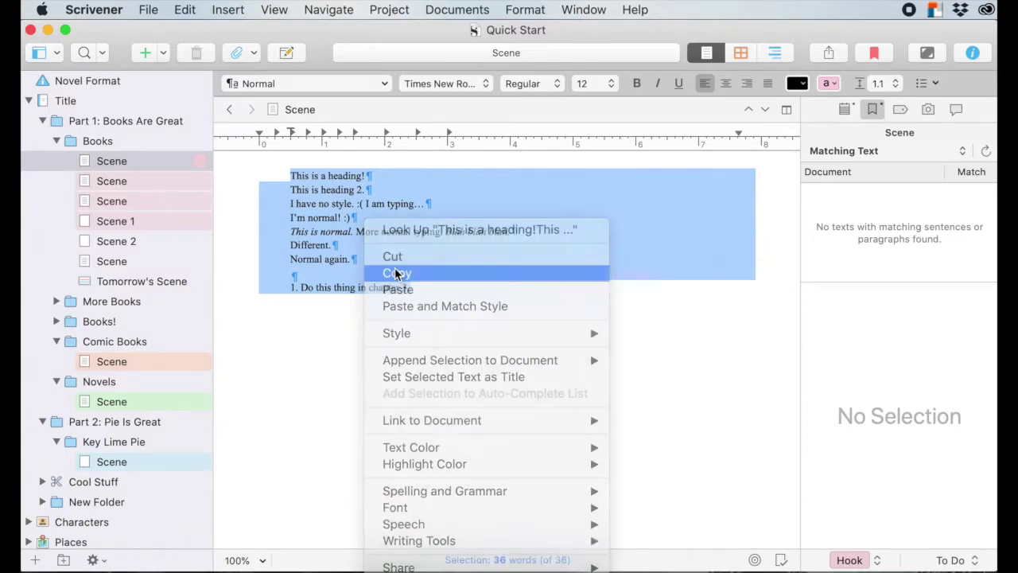
Paste the text into empty Scene 1, then view Scene's Matching Text listing Scene 1
click(126, 223)
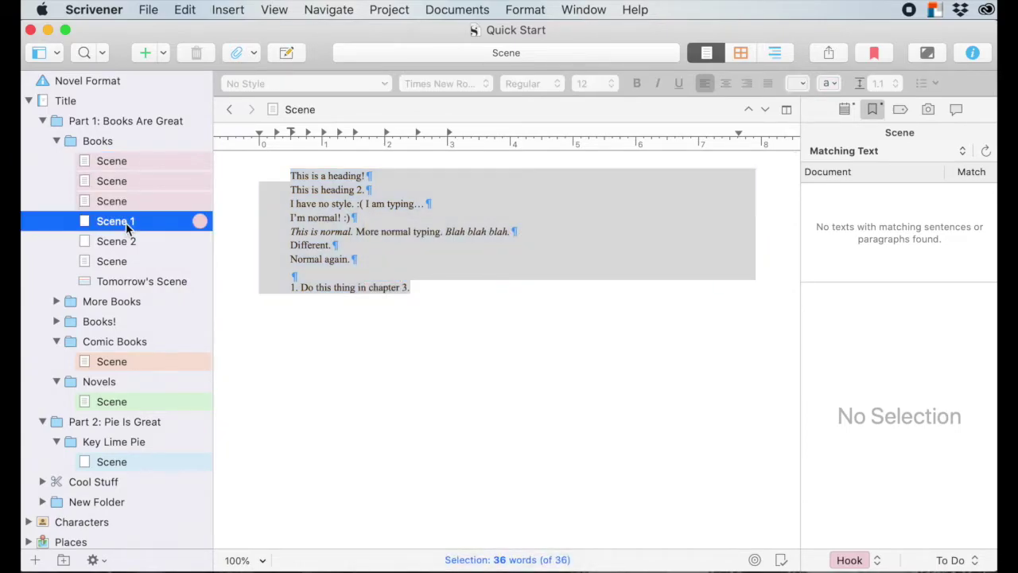
click(285, 246)
right_click(284, 246)
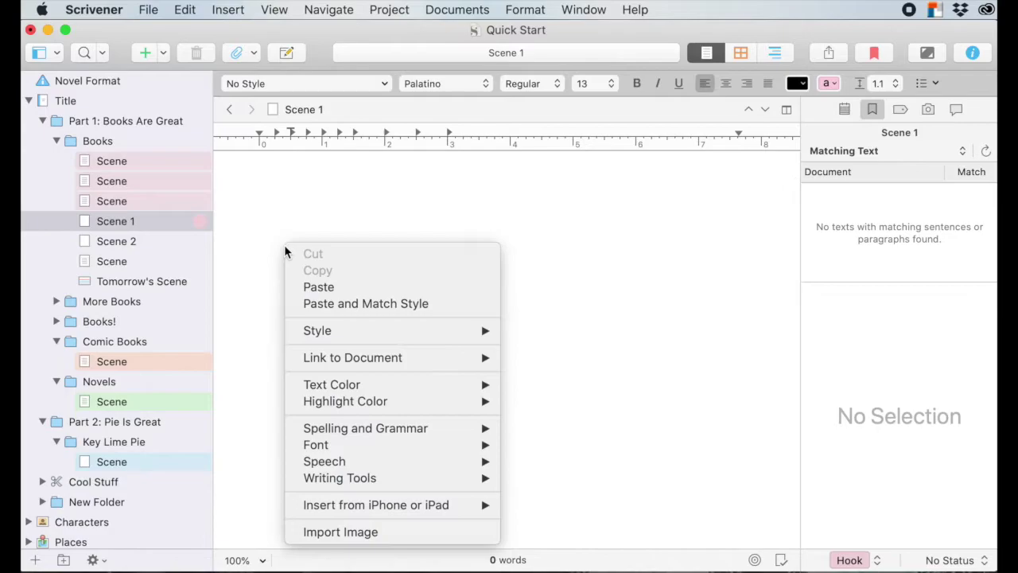
click(317, 284)
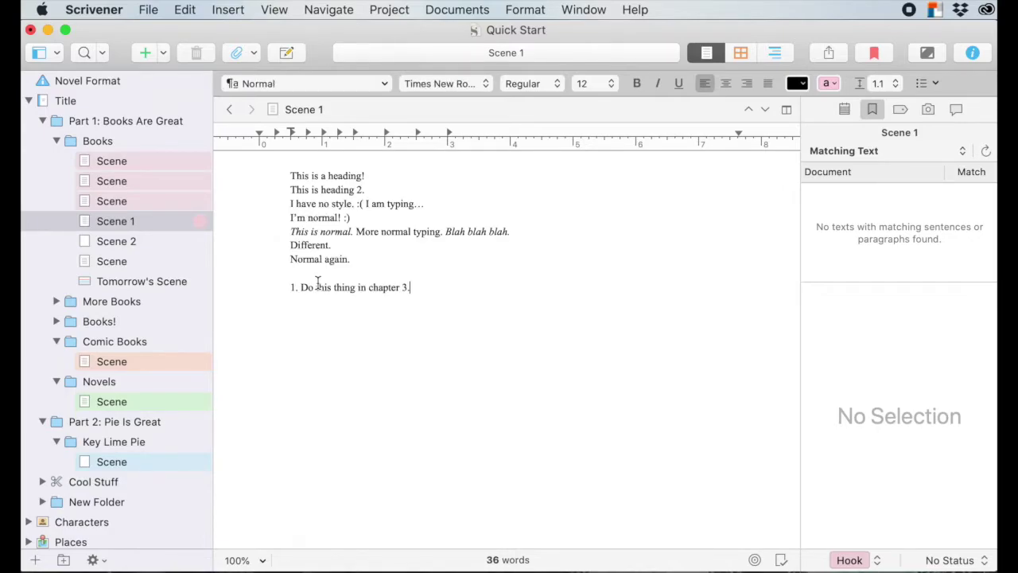
click(121, 161)
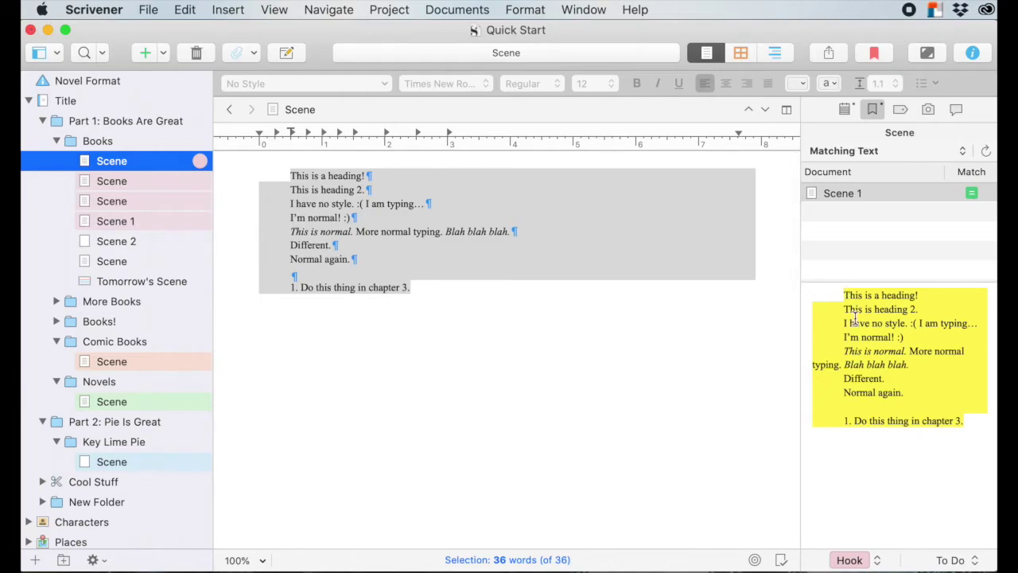
click(954, 153)
click(866, 151)
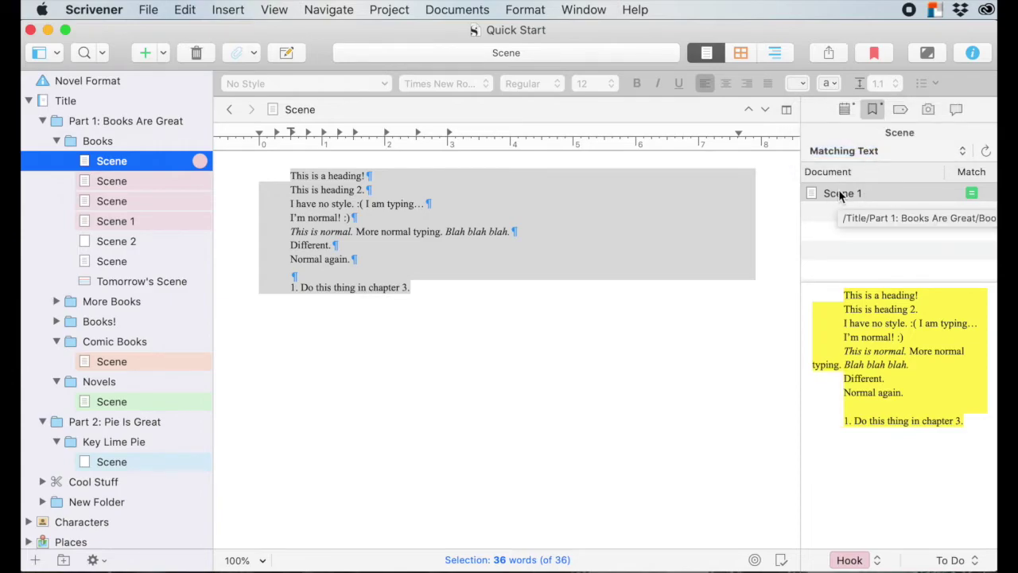
Split the editor and load Scene 1 in the right pane beside Scene on the left
click(786, 110)
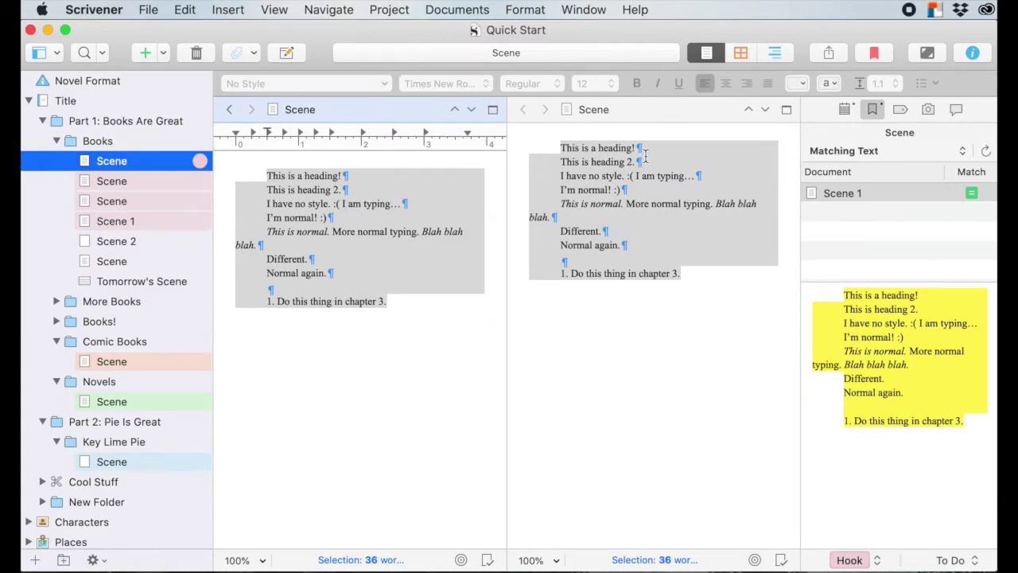
click(632, 112)
click(133, 221)
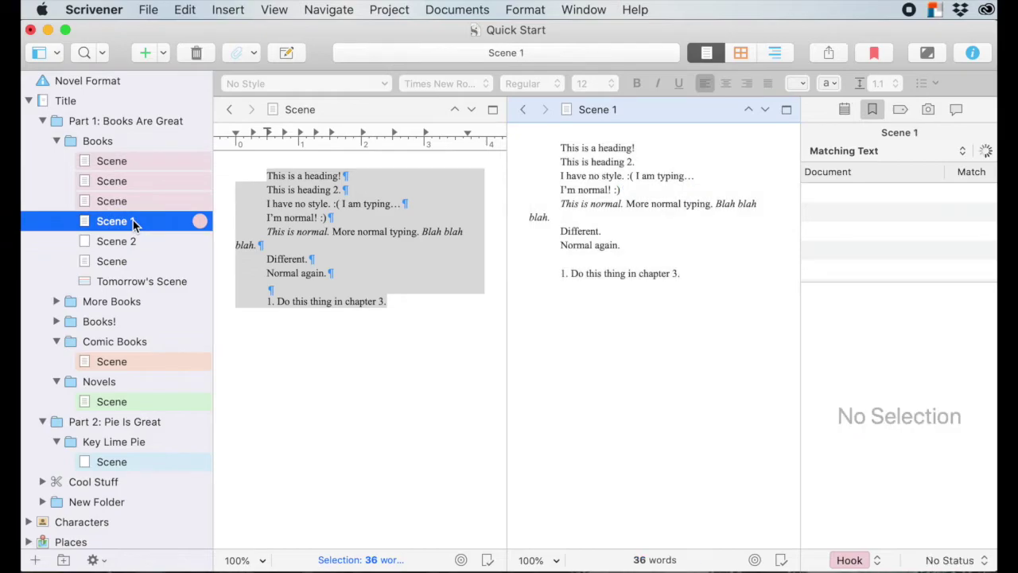
click(382, 362)
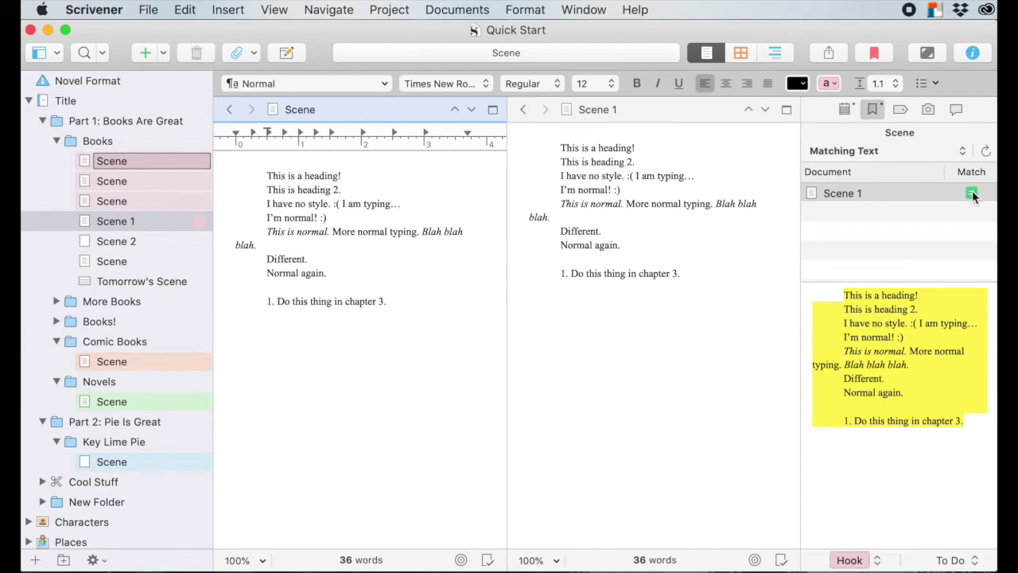
Delete everything below the third line of Scene 1, leaving 15 words
click(653, 221)
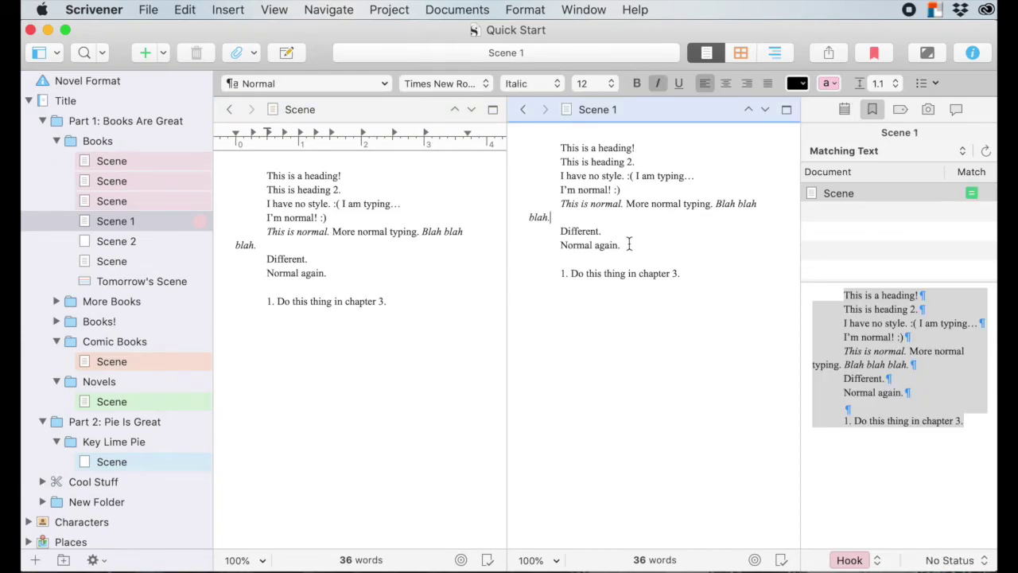
mouse_move(628, 243)
mouse_down()
mouse_move(580, 220)
mouse_move(568, 189)
mouse_up()
key(BackSpace)
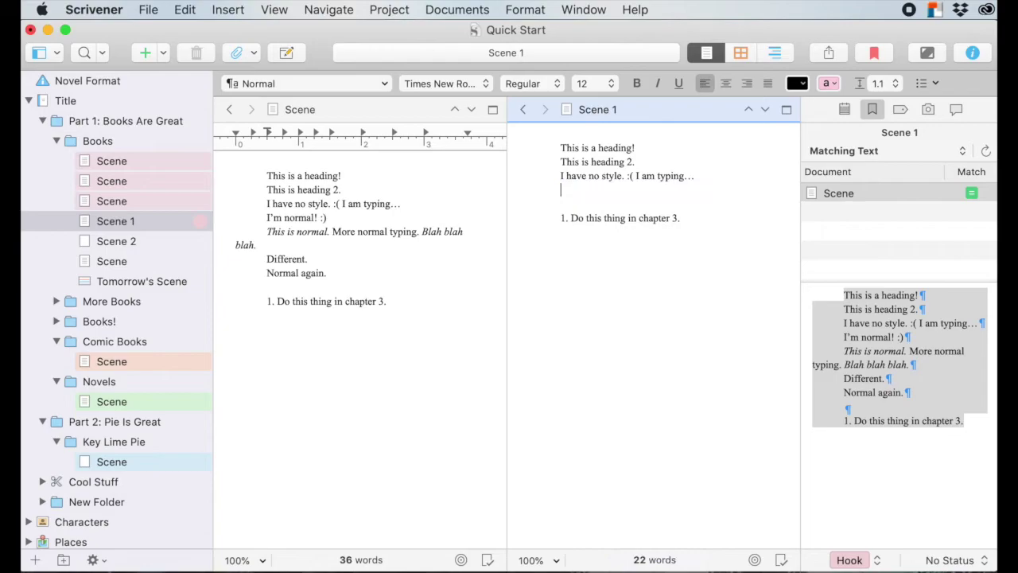
click(333, 274)
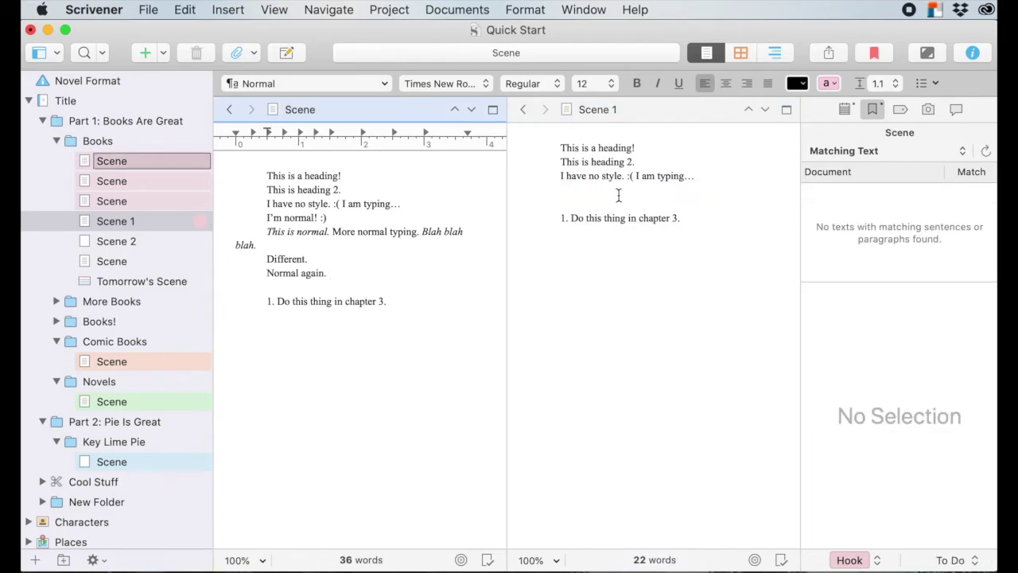
click(313, 163)
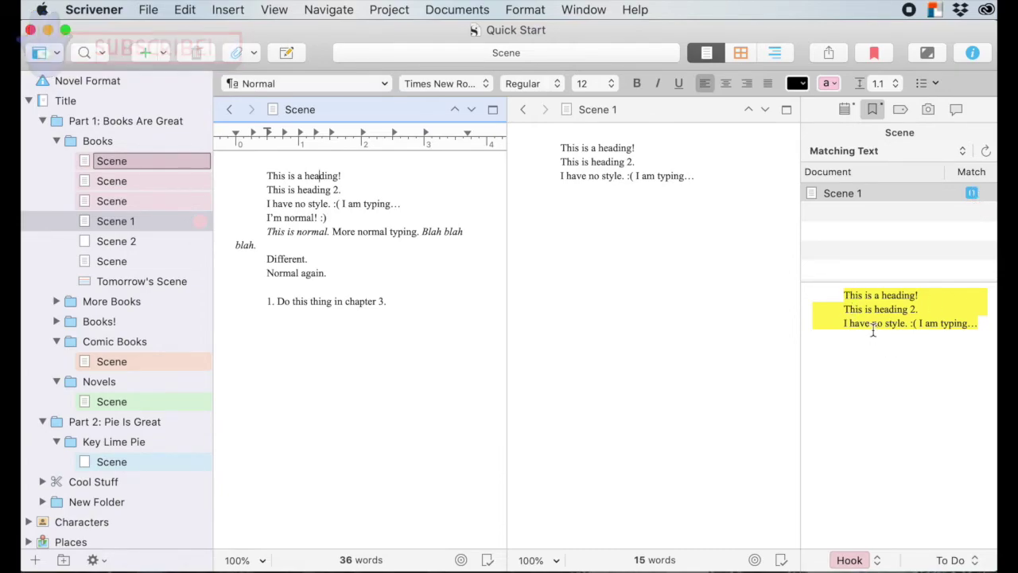
Copy Scene's text from "I'm normal! :)" to the end and paste it into Scene 1
drag(387, 301, 265, 218)
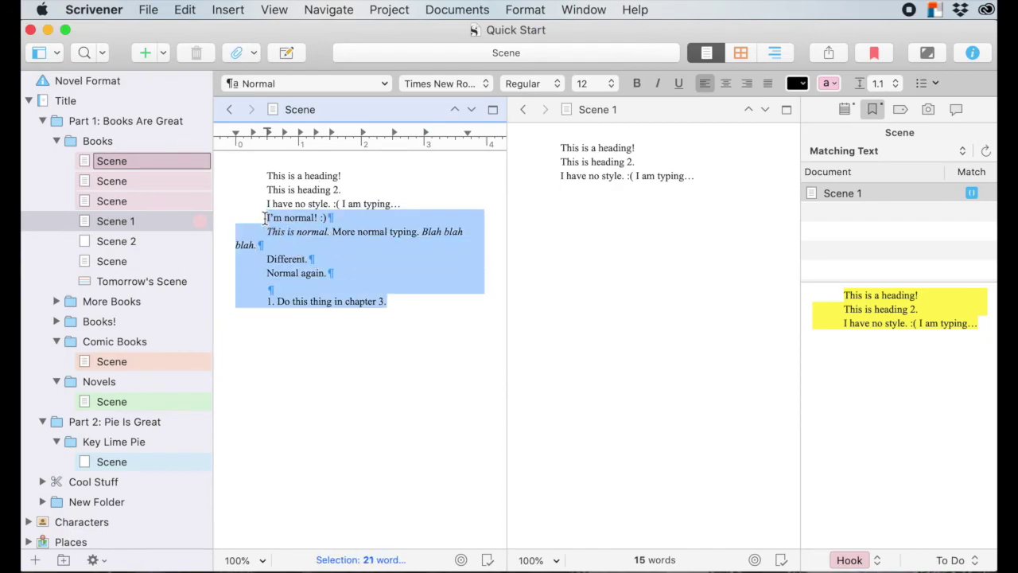
key(super+c)
click(589, 238)
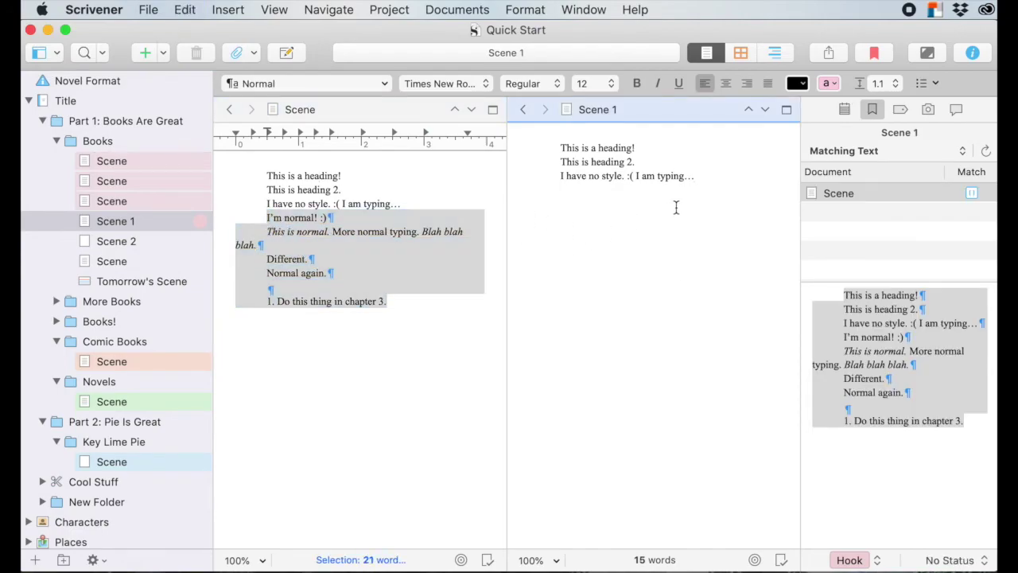
key(super+v)
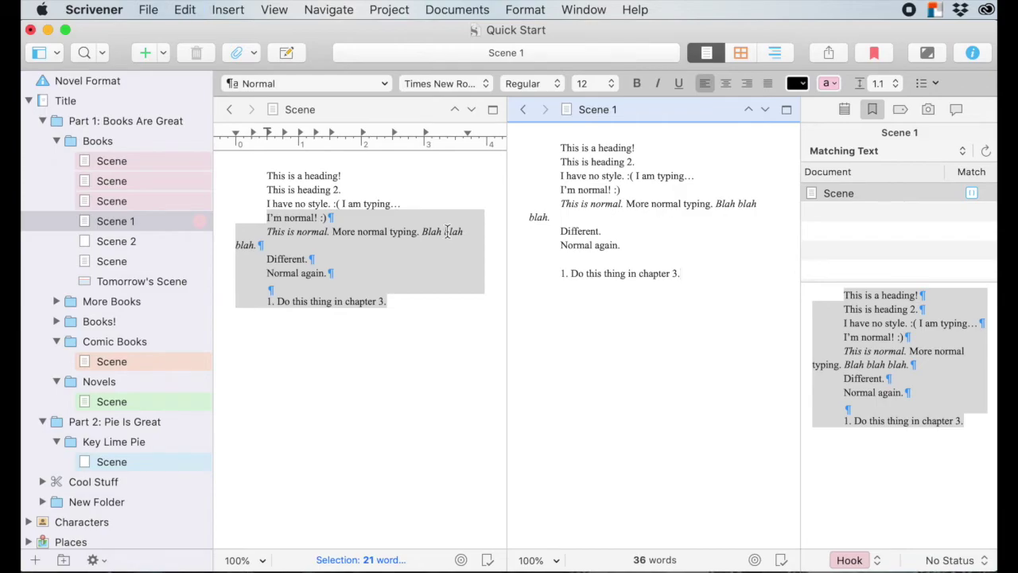
click(311, 203)
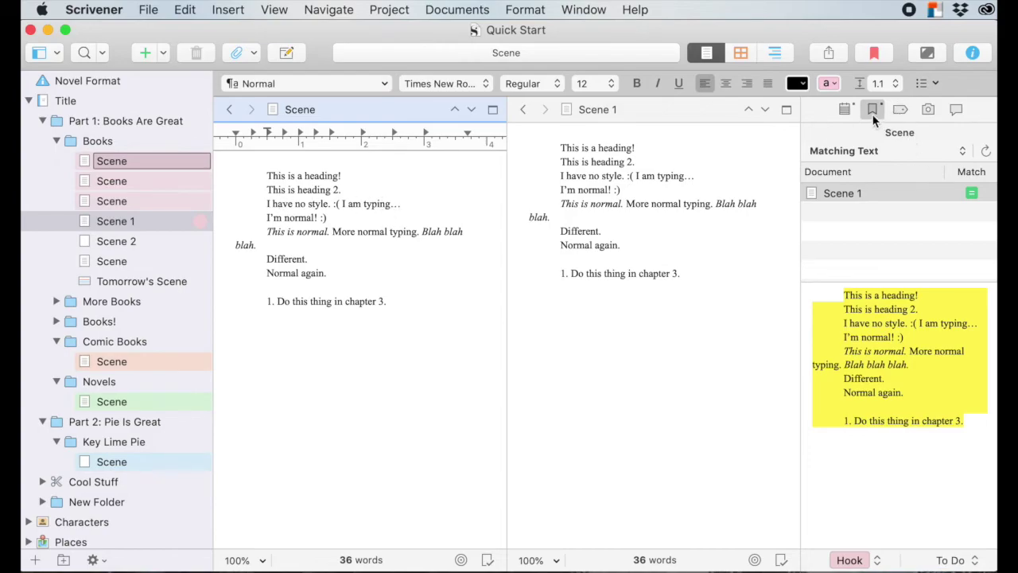
Switch the inspector's bookmark view from Matching Text to Document Bookmarks
click(962, 151)
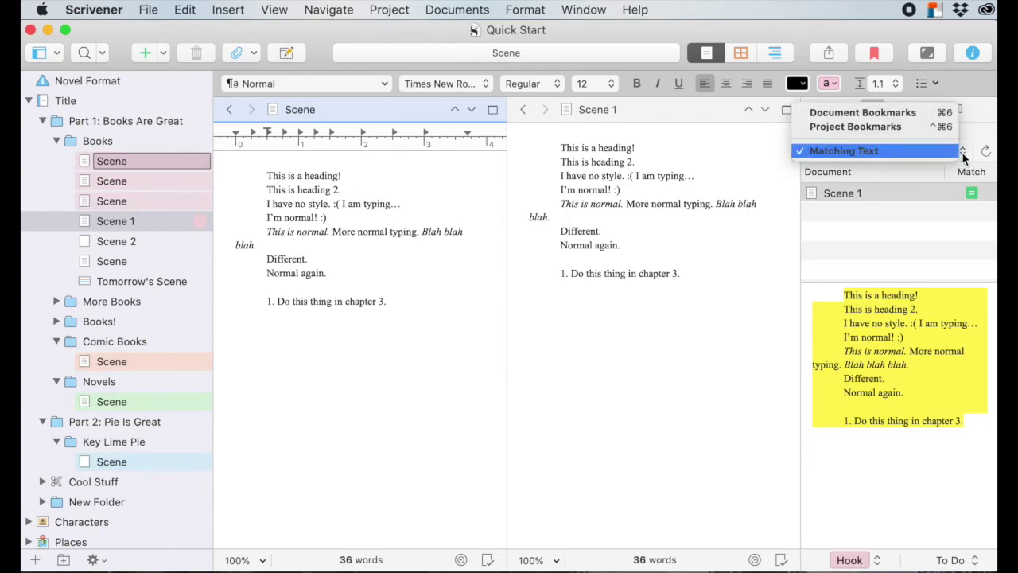
click(893, 150)
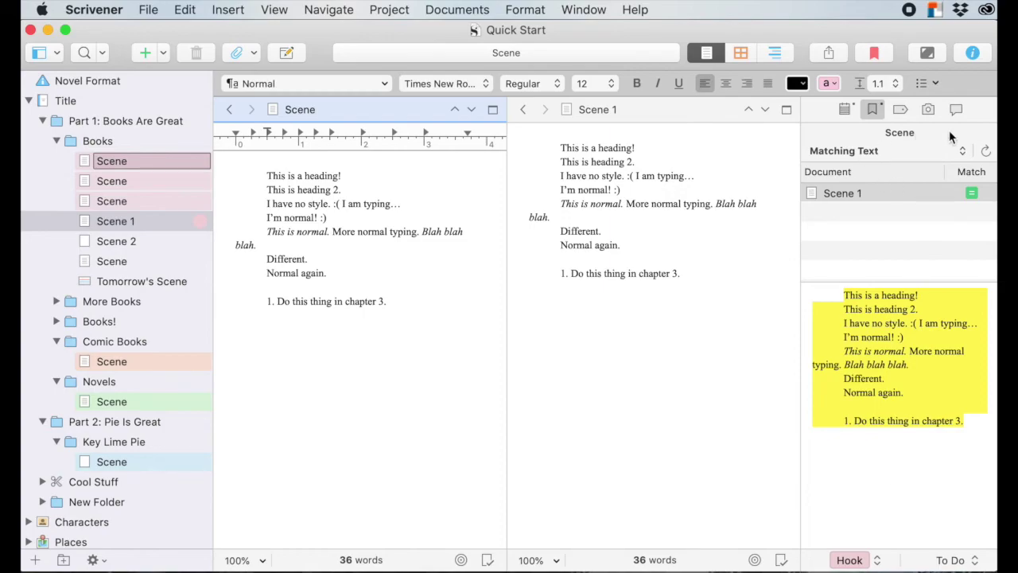
click(961, 152)
click(898, 113)
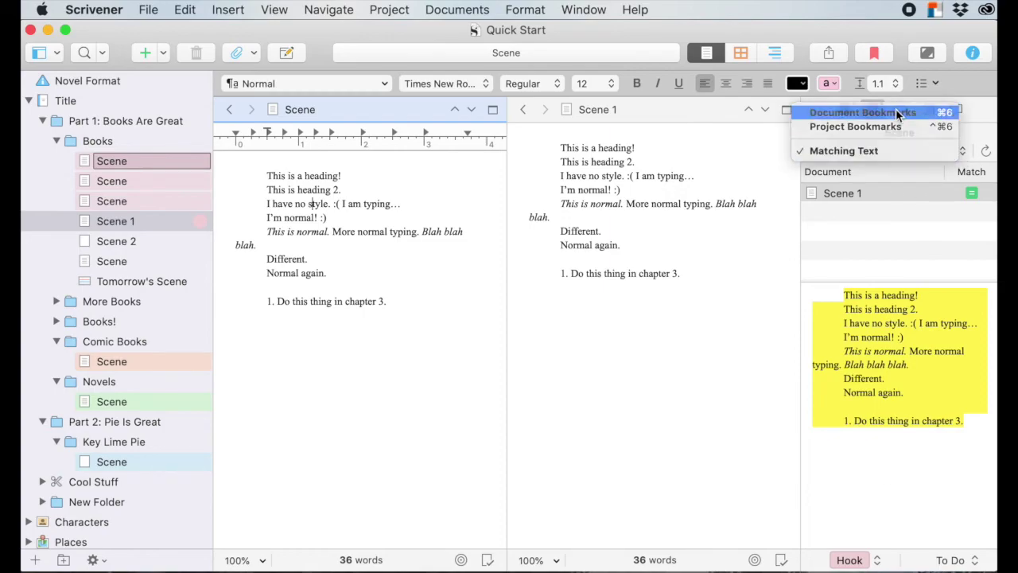